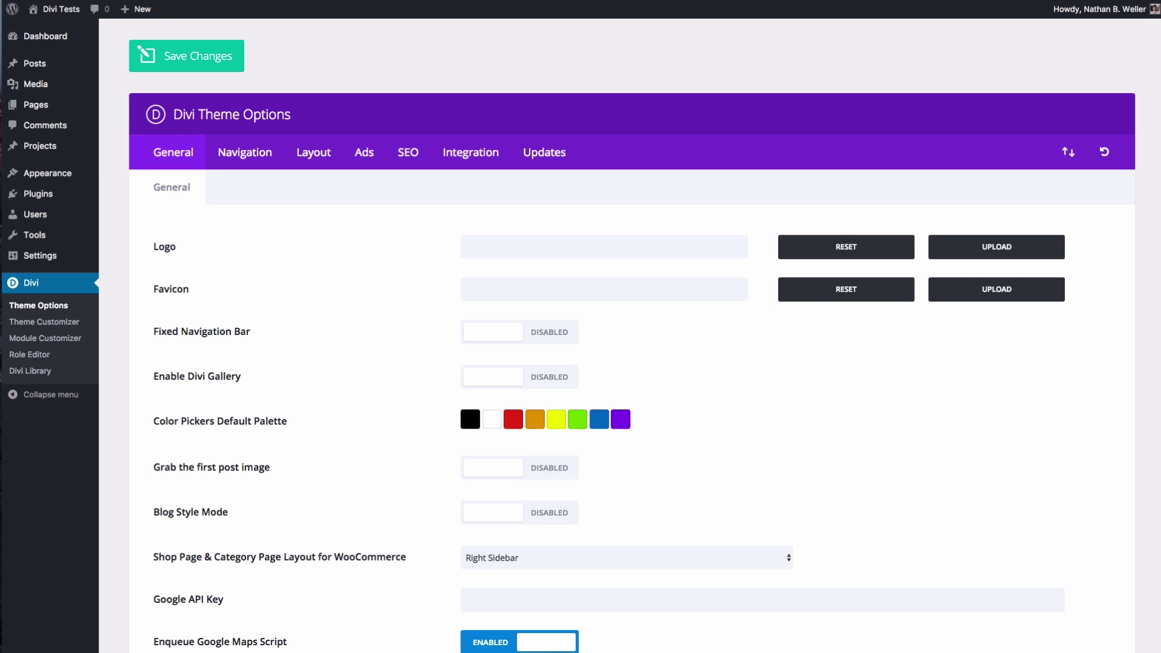
# - Show the help popup for the Google API Key setting in Divi Theme Options
pyautogui.scroll(-3, 298, 223)
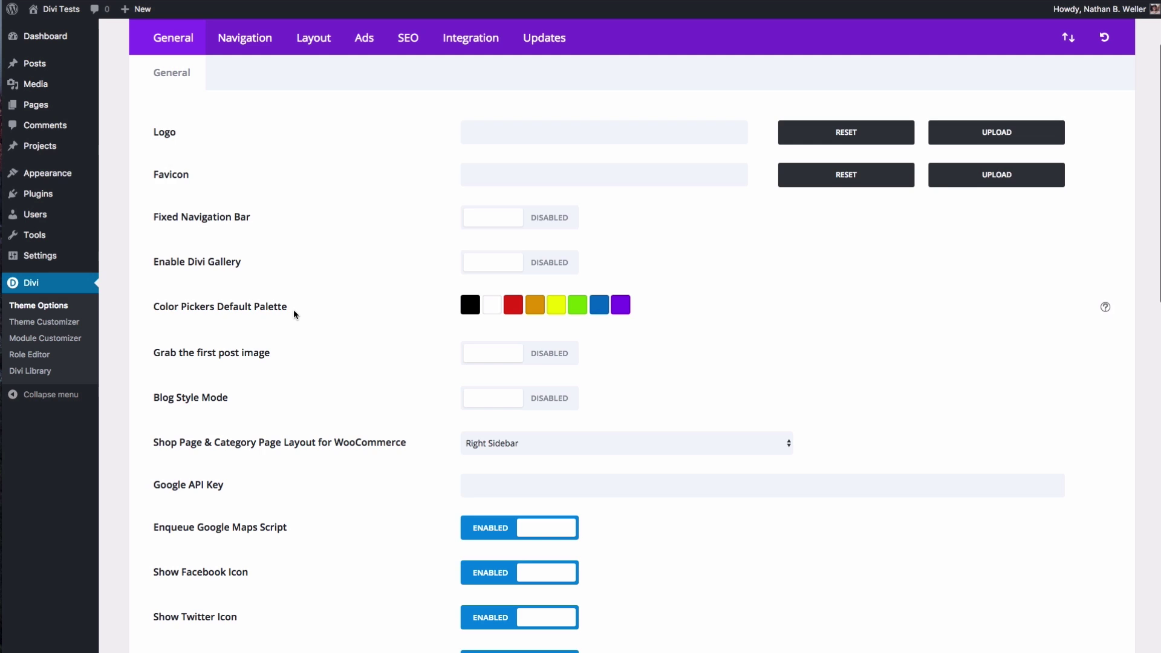
pyautogui.scroll(-1, 299, 314)
pyautogui.scroll(-2, 298, 311)
pyautogui.scroll(6, 315, 399)
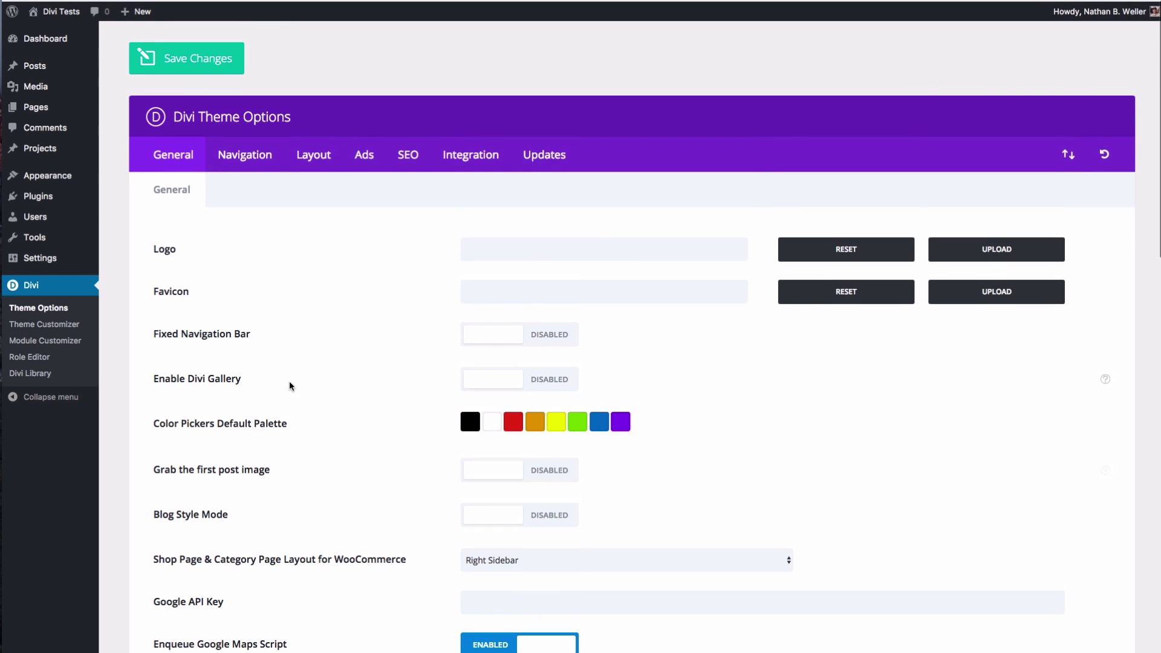
pyautogui.scroll(-7, 160, 306)
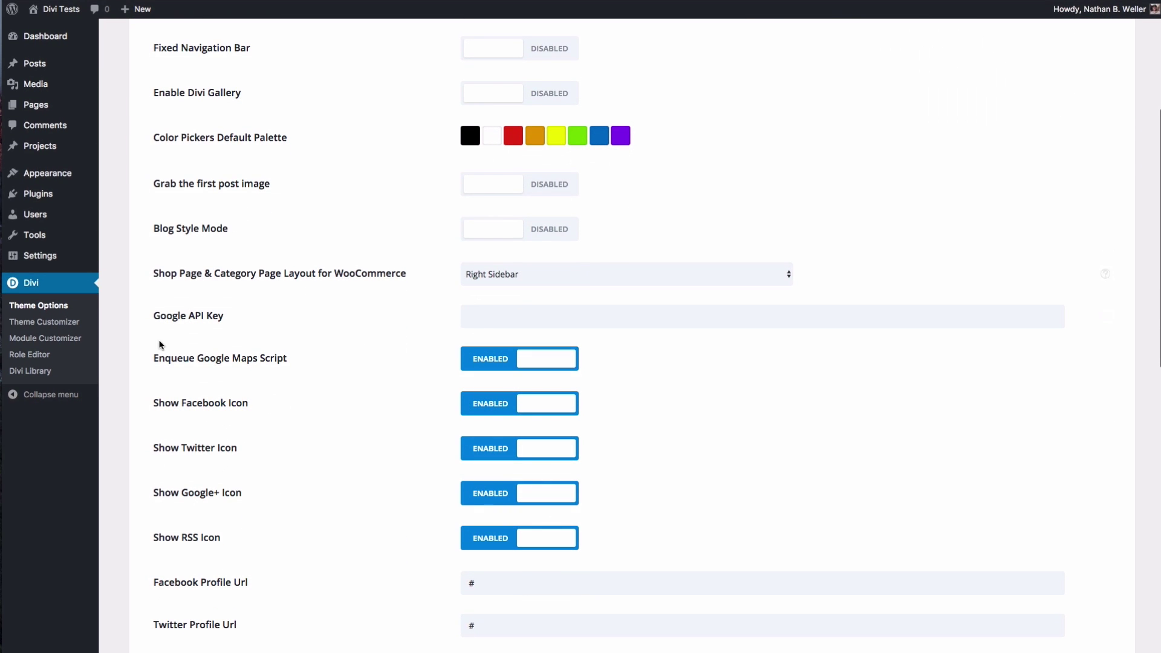
pyautogui.moveTo(155, 315); pyautogui.dragTo(233, 314)
pyautogui.click(500, 312)
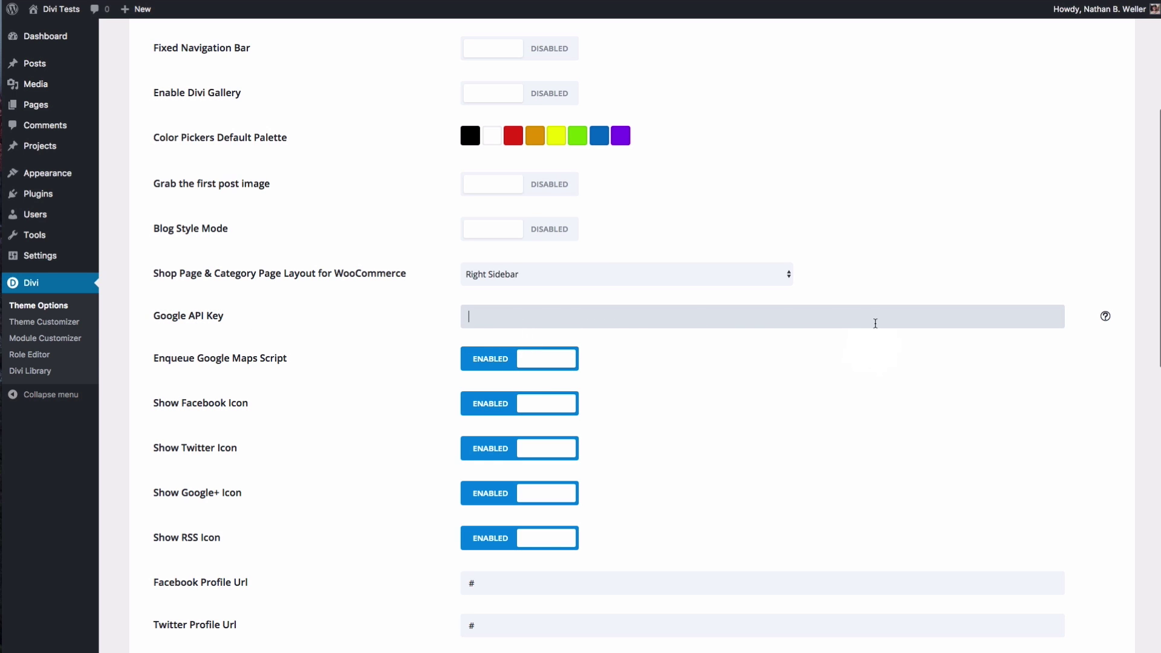
pyautogui.click(1105, 316)
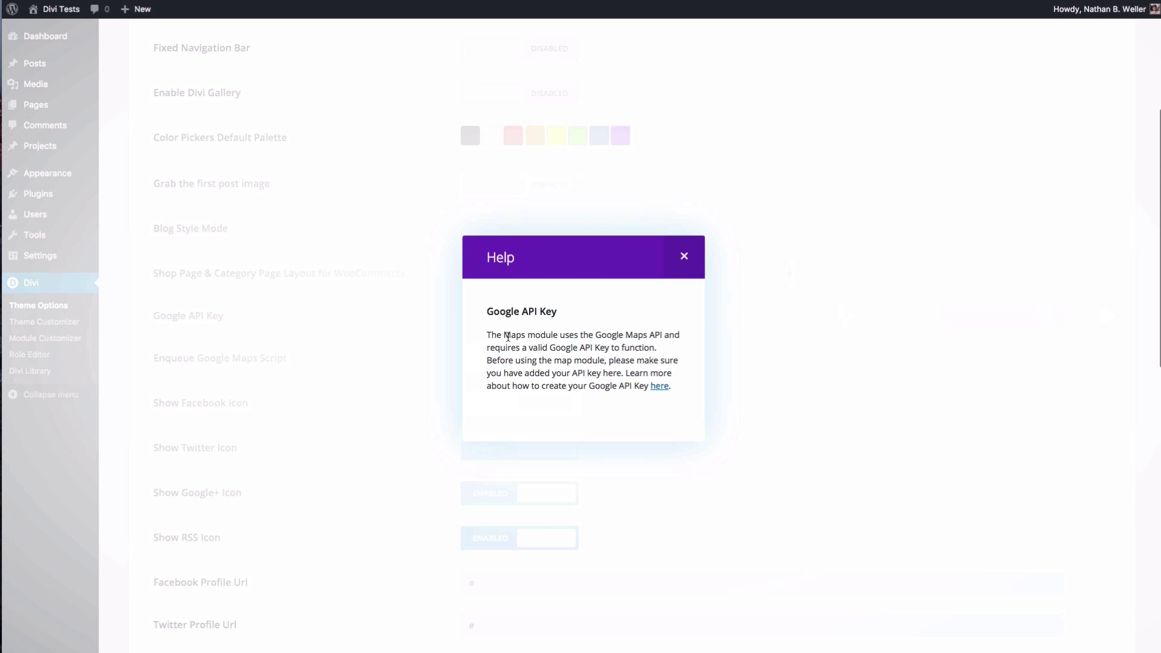
# - Open the Map Module guide and scroll to its Google Maps API Key instructions
pyautogui.click(657, 389)
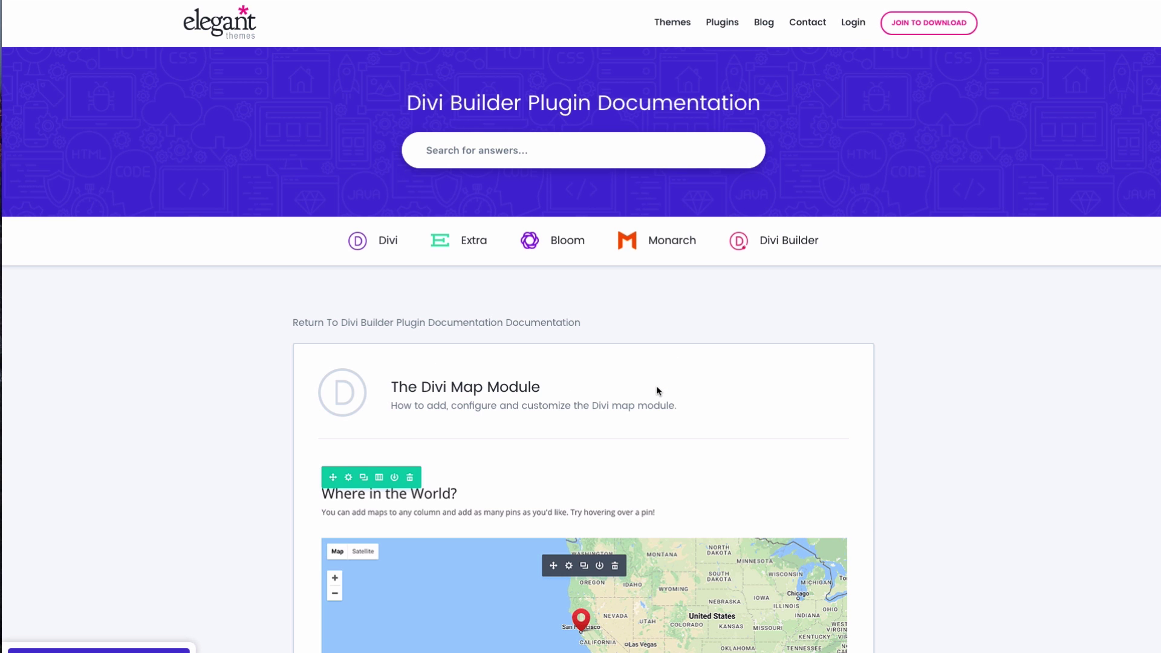
pyautogui.scroll(-10, 657, 390)
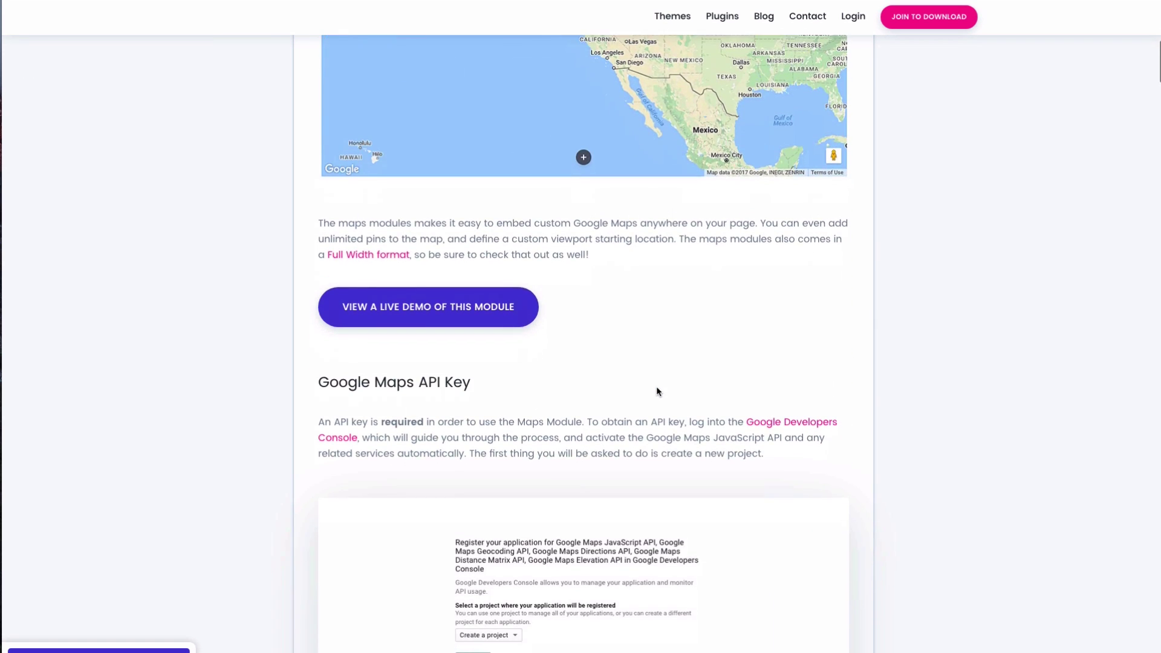
pyautogui.scroll(-4, 657, 392)
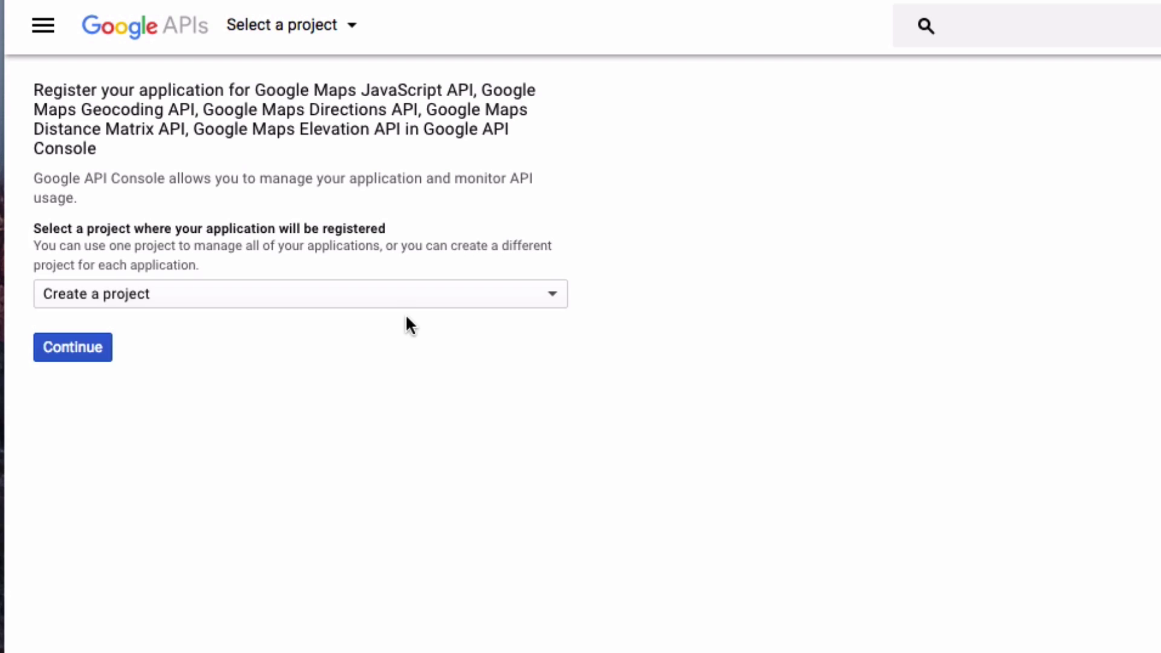
# - Register a new project in Google API Console, create an API key and select it for copying
pyautogui.click(410, 302)
pyautogui.click(411, 302)
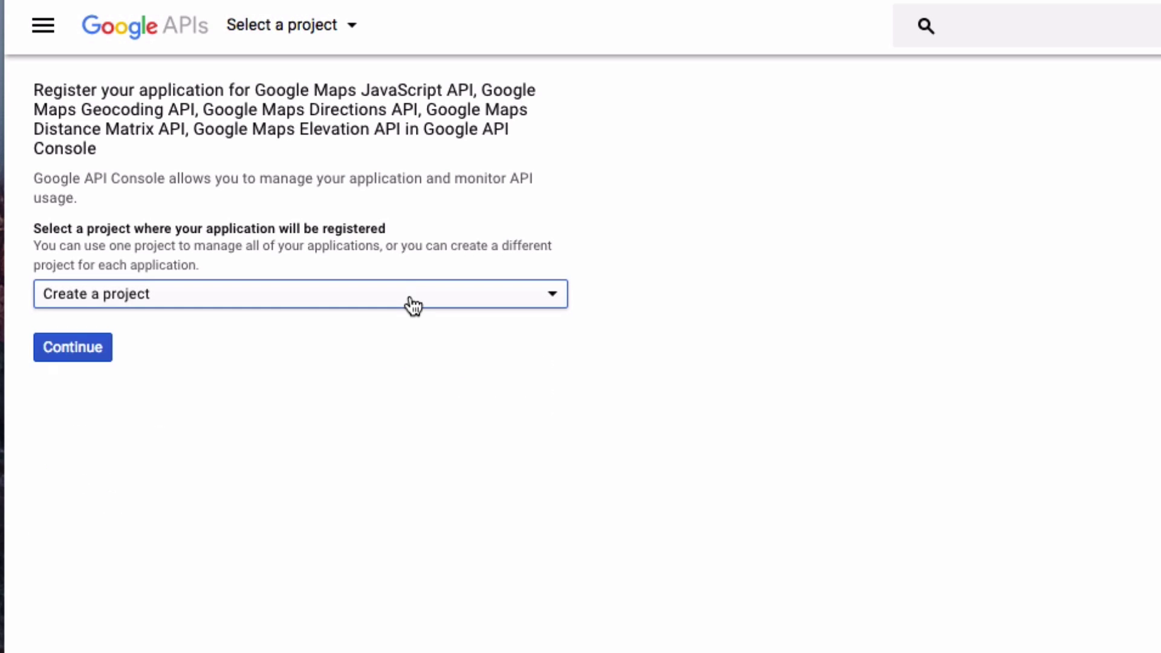
pyautogui.click(66, 354)
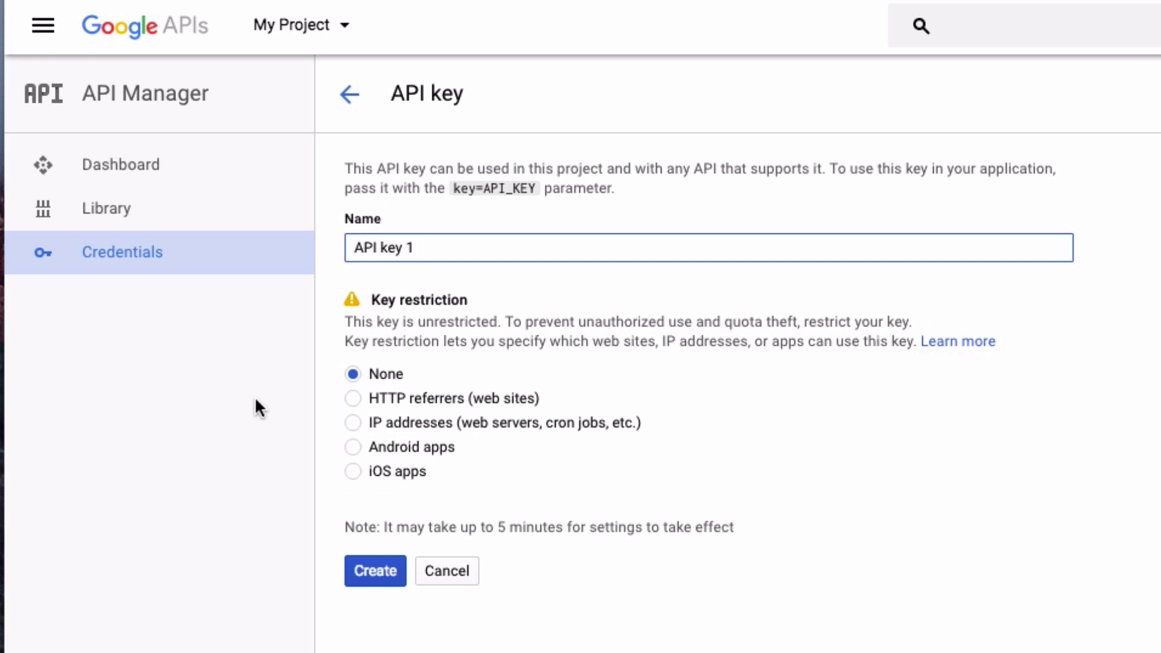
pyautogui.click(367, 580)
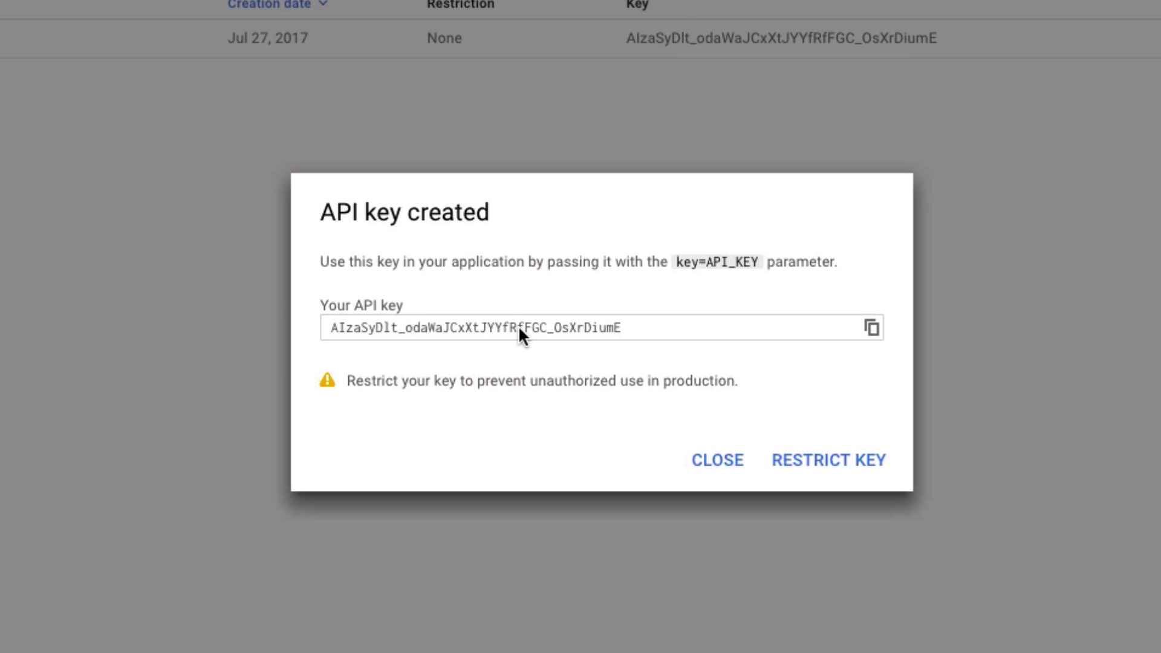
pyautogui.click(524, 325)
pyautogui.press('super+c')
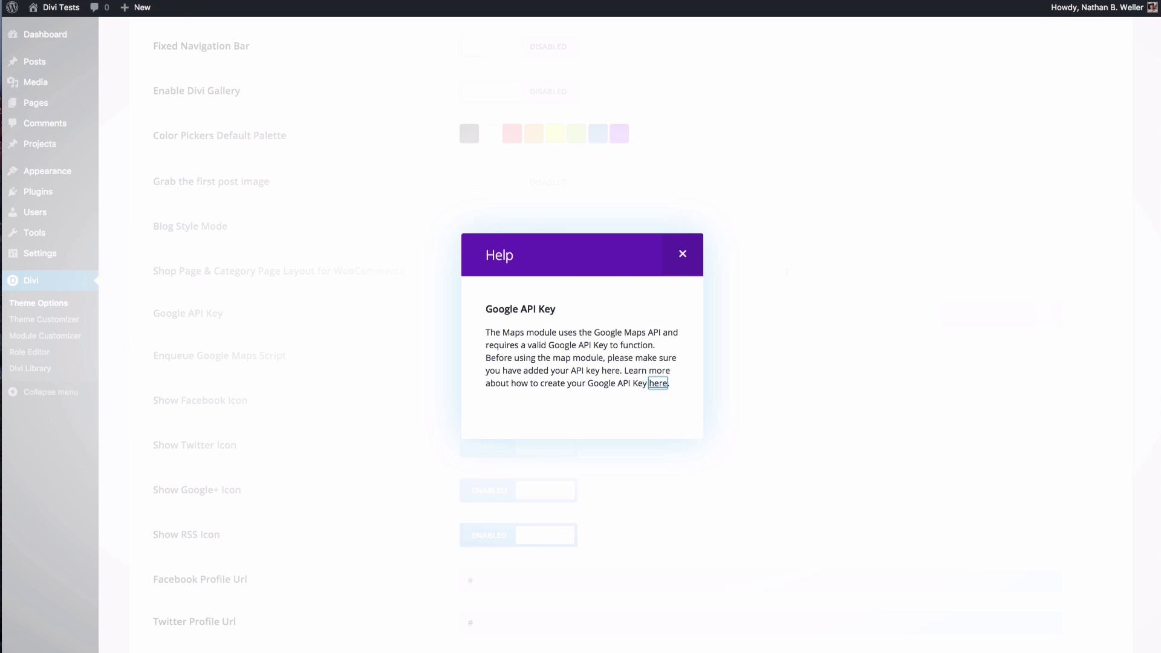
# - Close the help popup and paste the copied key into the Google API Key field
pyautogui.click(690, 254)
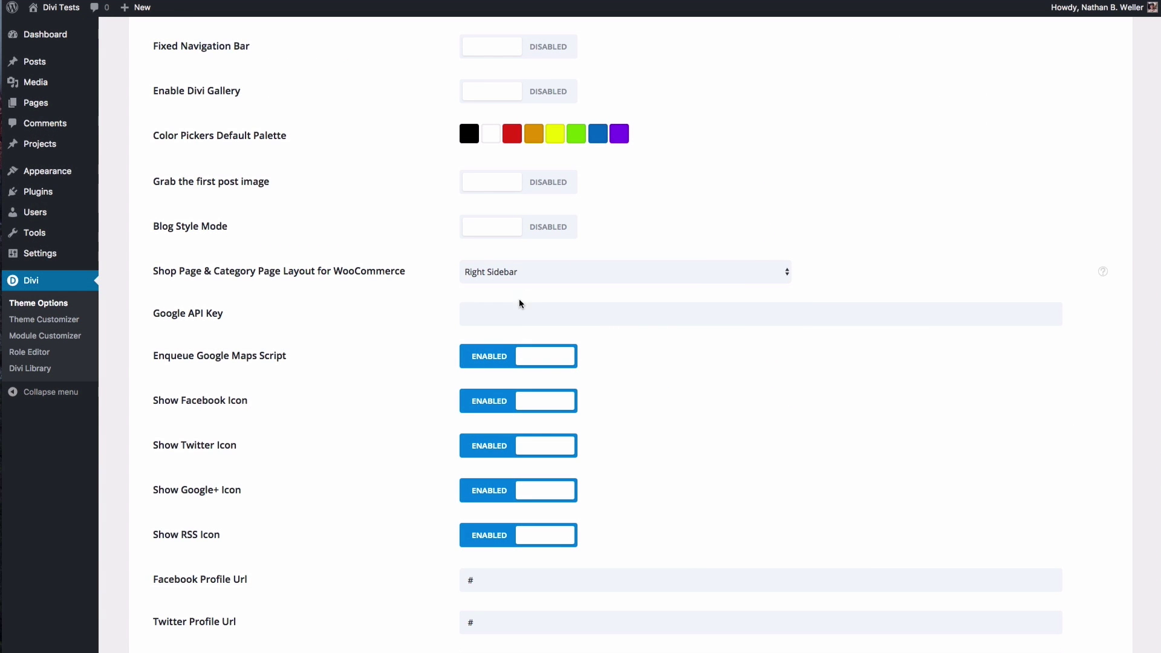
pyautogui.click(521, 313)
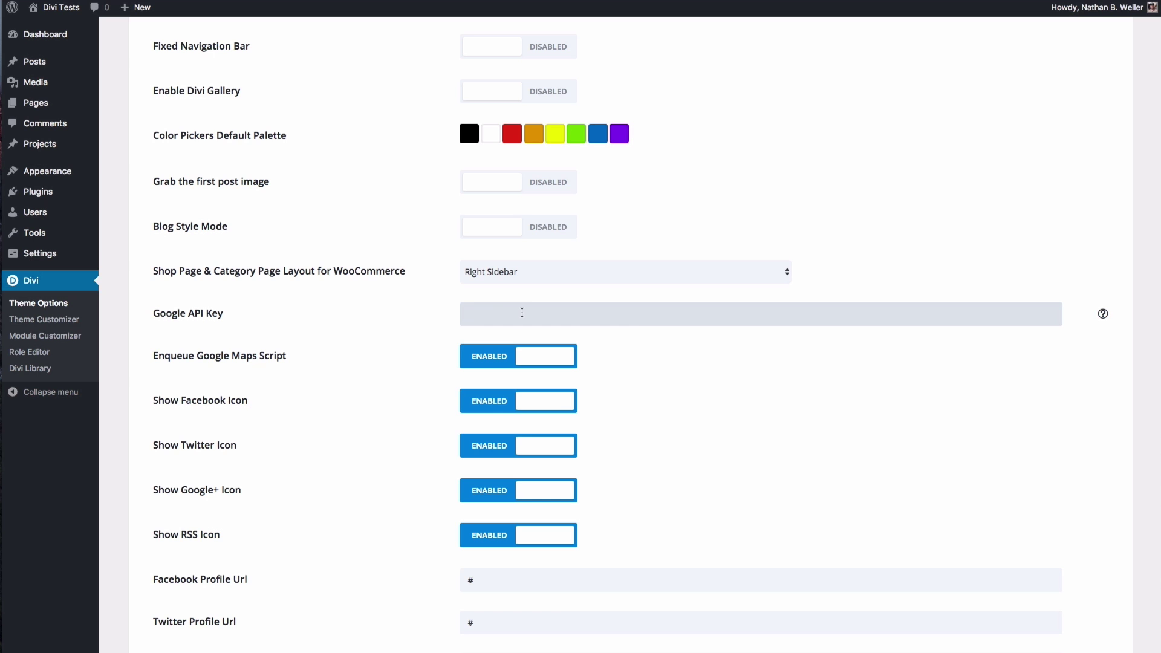
pyautogui.press('super+v')
pyautogui.click(370, 316)
pyautogui.scroll(3, 372, 318)
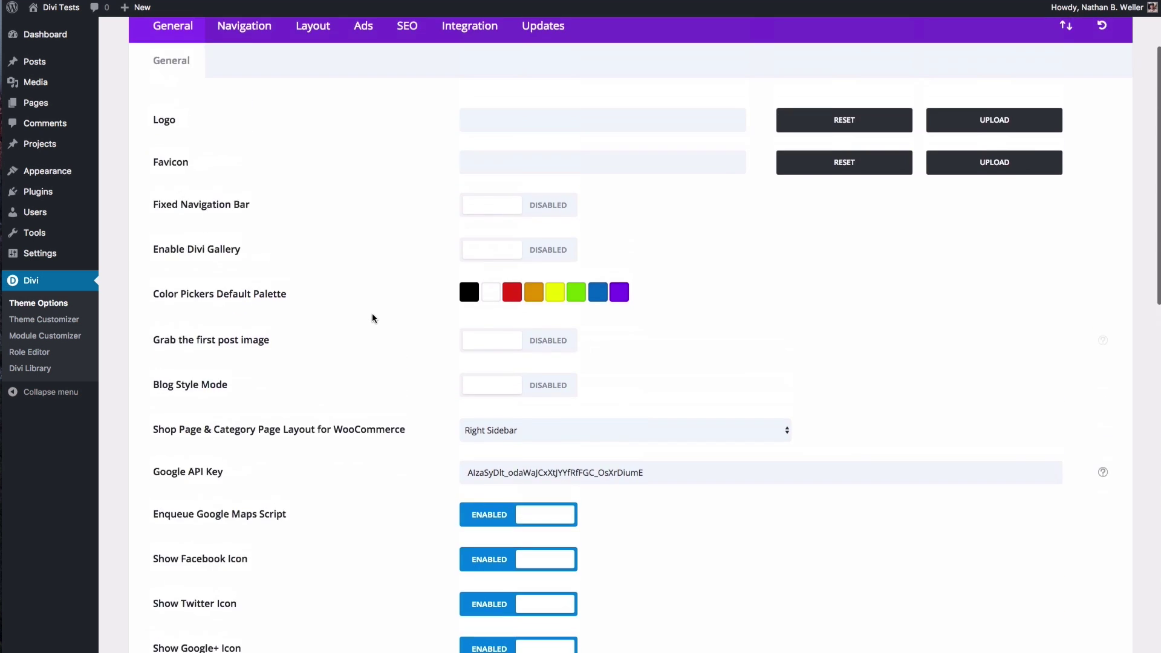
pyautogui.scroll(2, 372, 317)
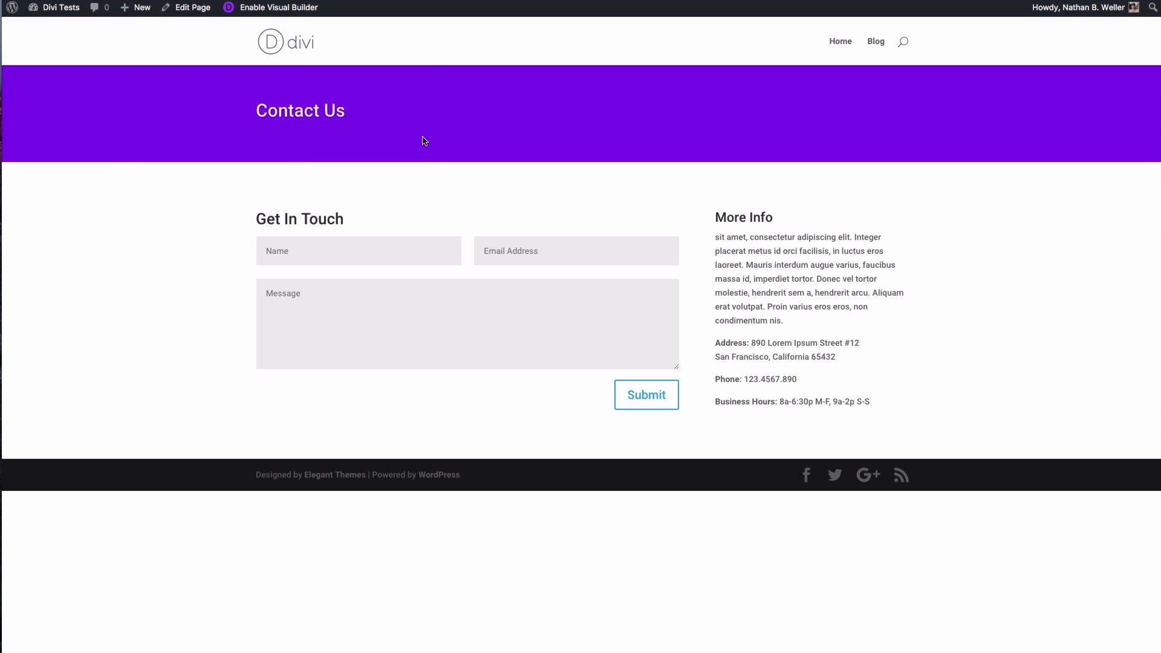
# - In the Visual Builder, add a fullwidth section with a Fullwidth Map module below the header
pyautogui.click(269, 9)
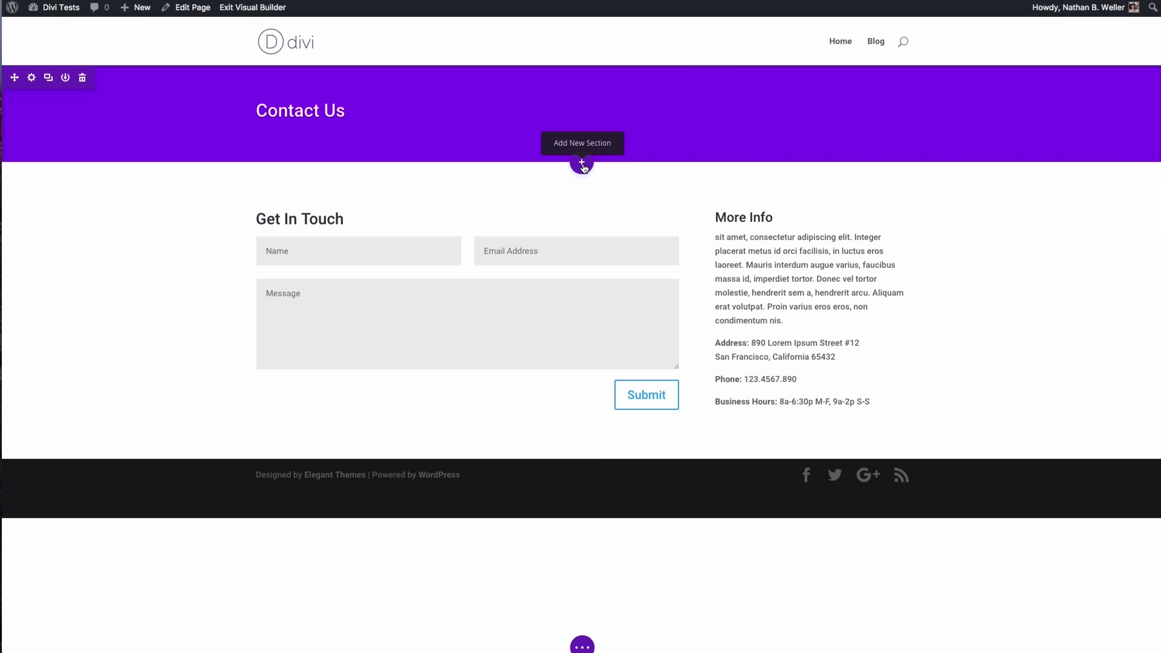
pyautogui.click(582, 164)
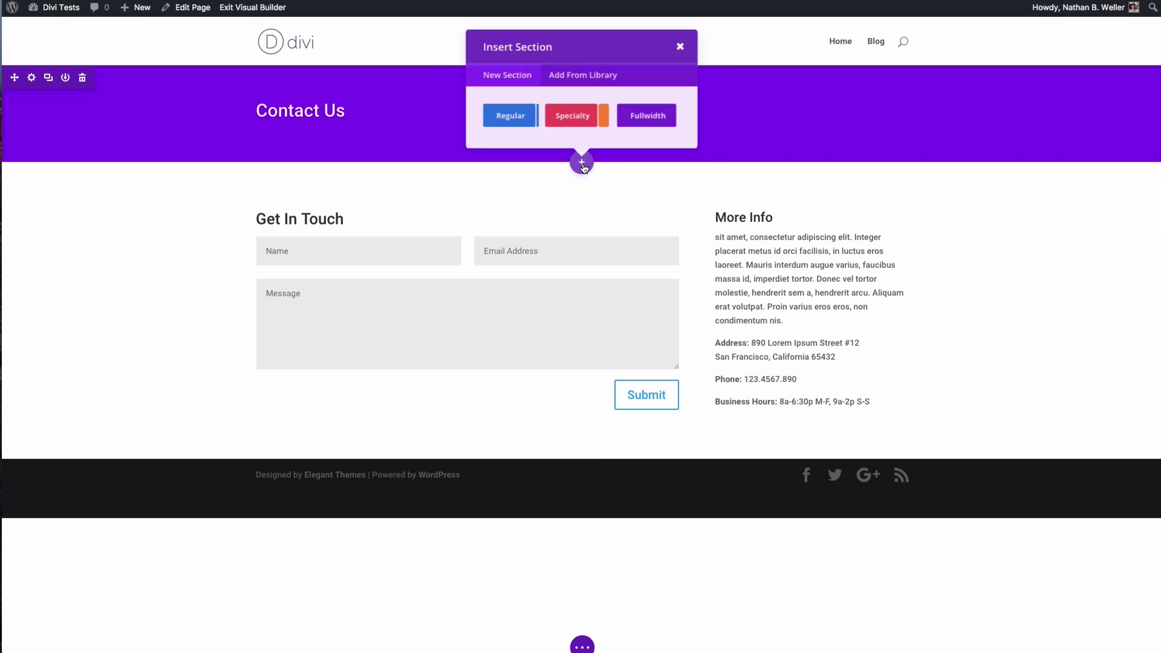
pyautogui.click(649, 122)
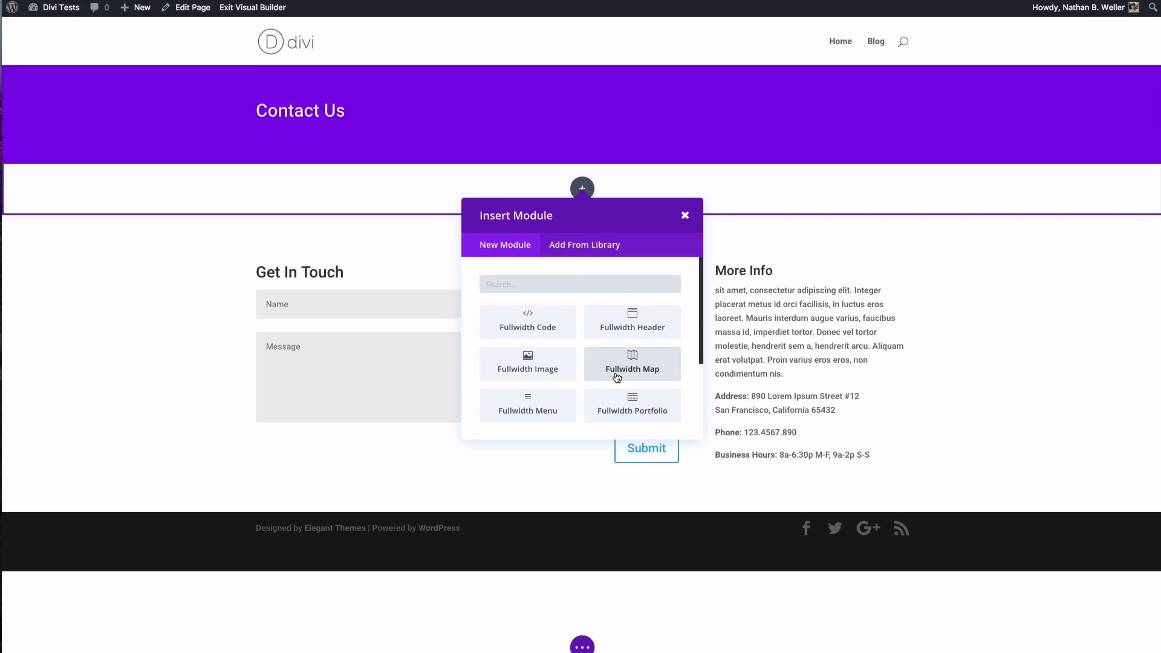
pyautogui.click(645, 373)
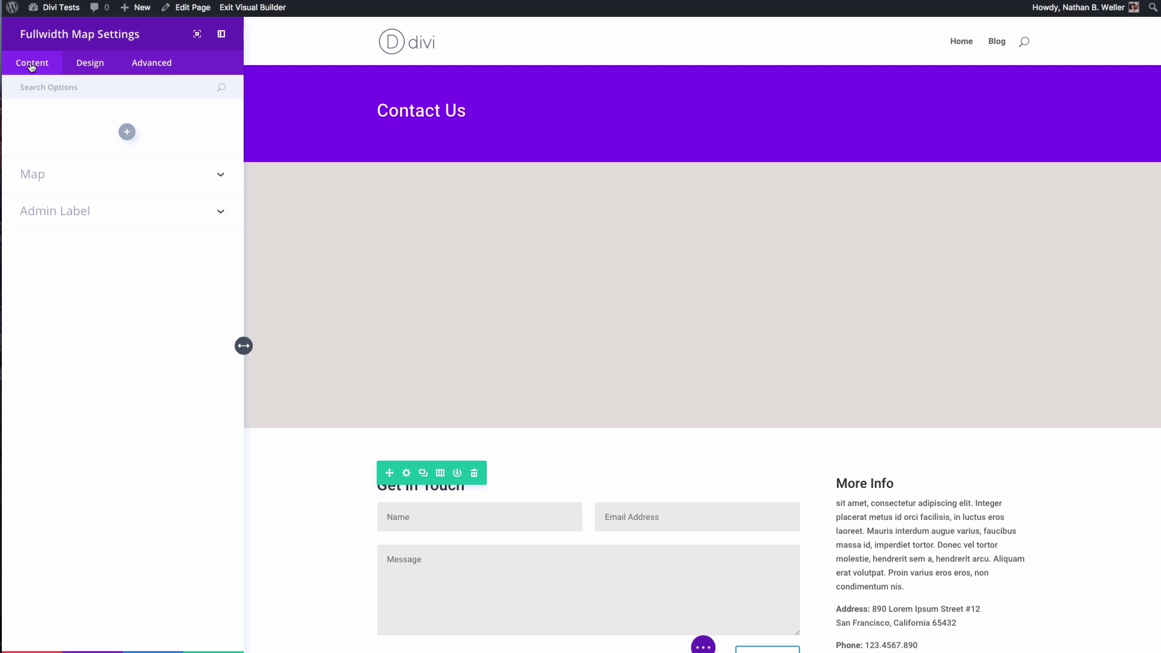
# - Set the map center address to Columbus, Ohio and nudge the preview toward the Statehouse
pyautogui.click(86, 187)
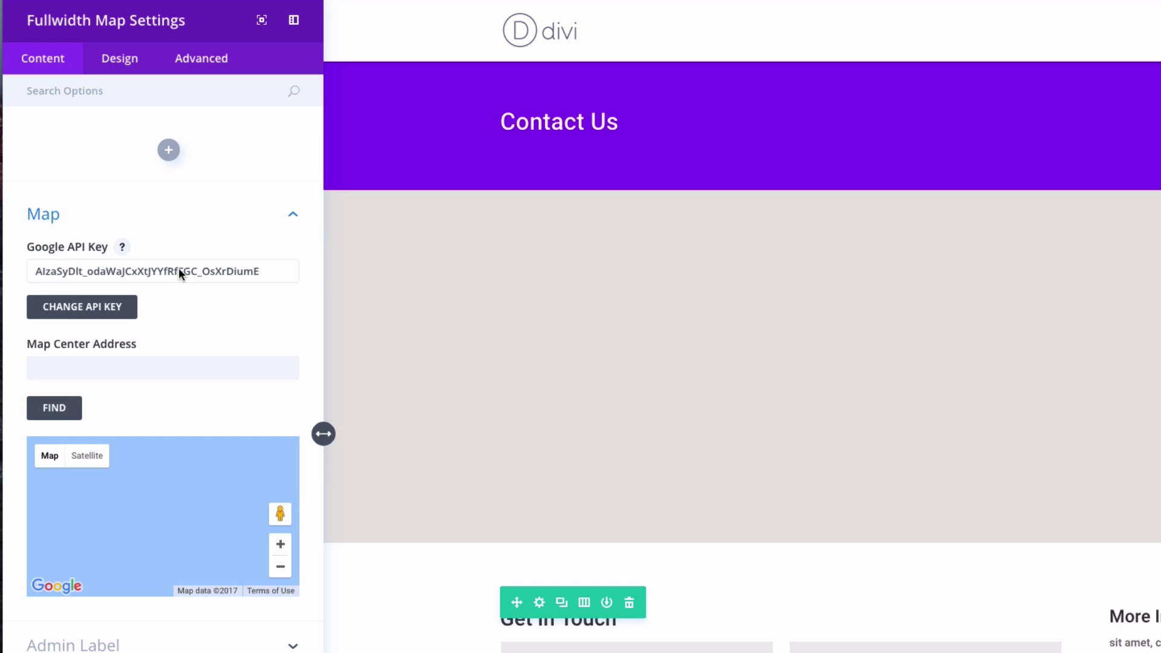
pyautogui.click(132, 368)
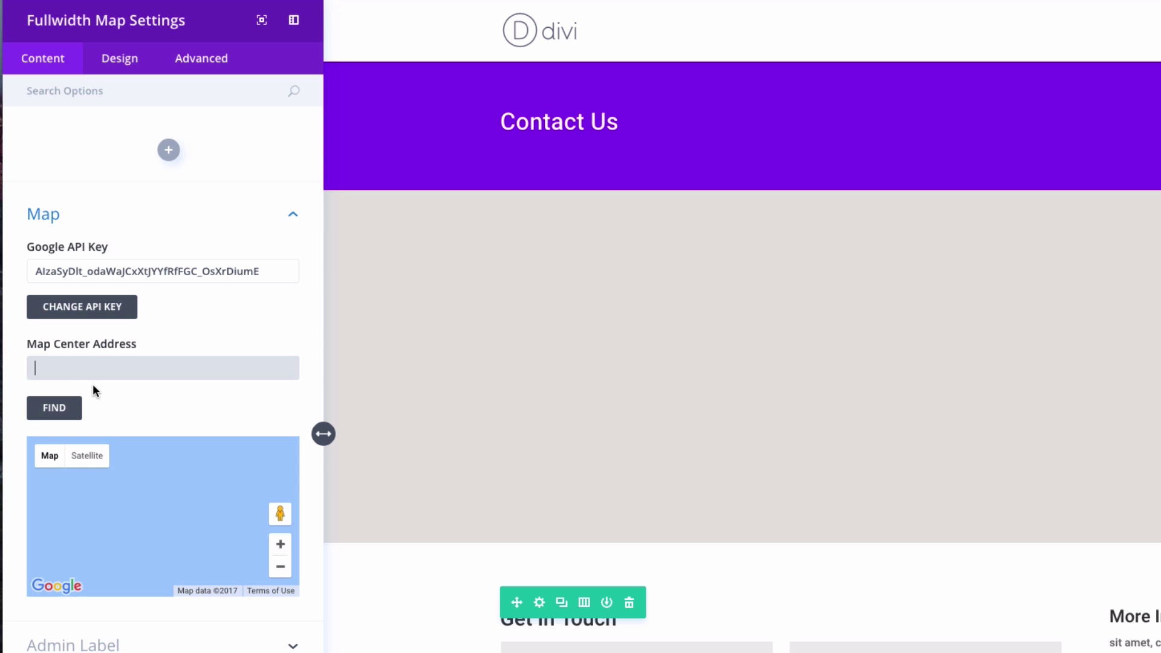
pyautogui.write('Columbus, Ohio')
pyautogui.click(72, 408)
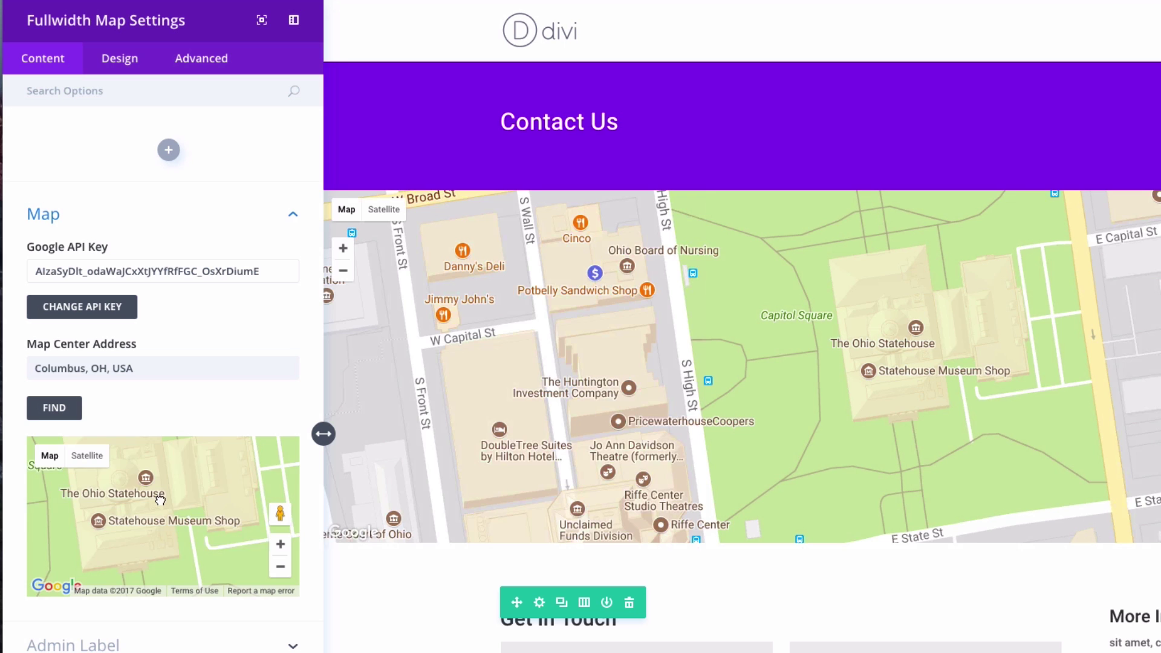
pyautogui.moveTo(160, 503); pyautogui.dragTo(154, 534)
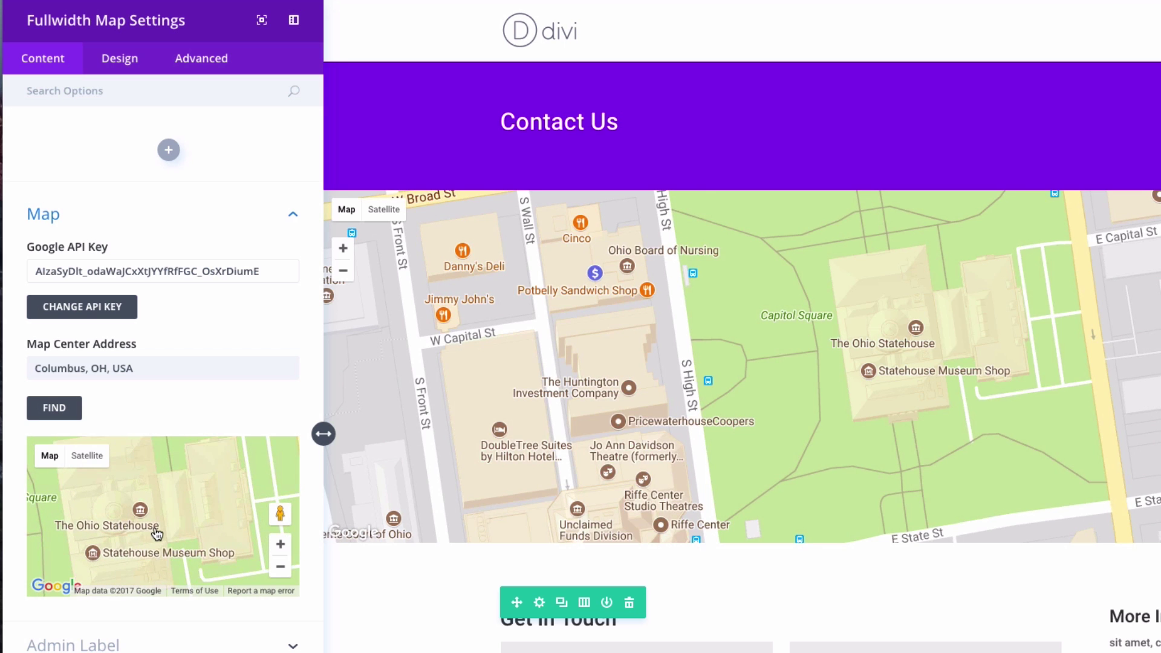
# - Add a map pin and look up 'Columubus Ohio convention center' as its address
pyautogui.click(170, 157)
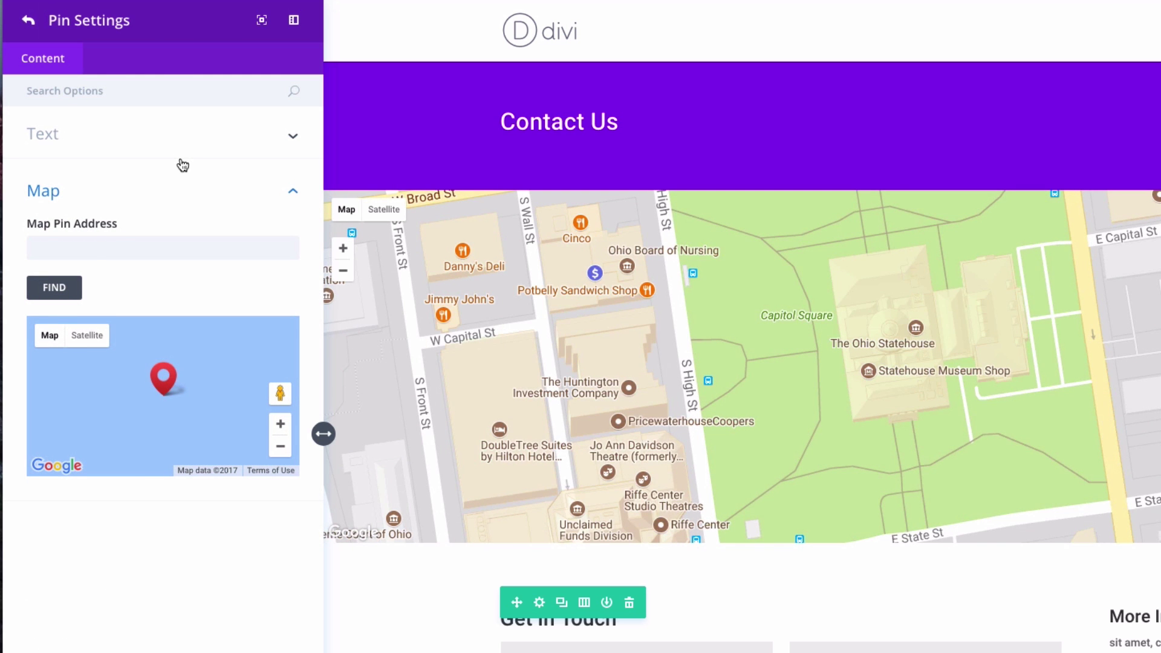
pyautogui.click(58, 244)
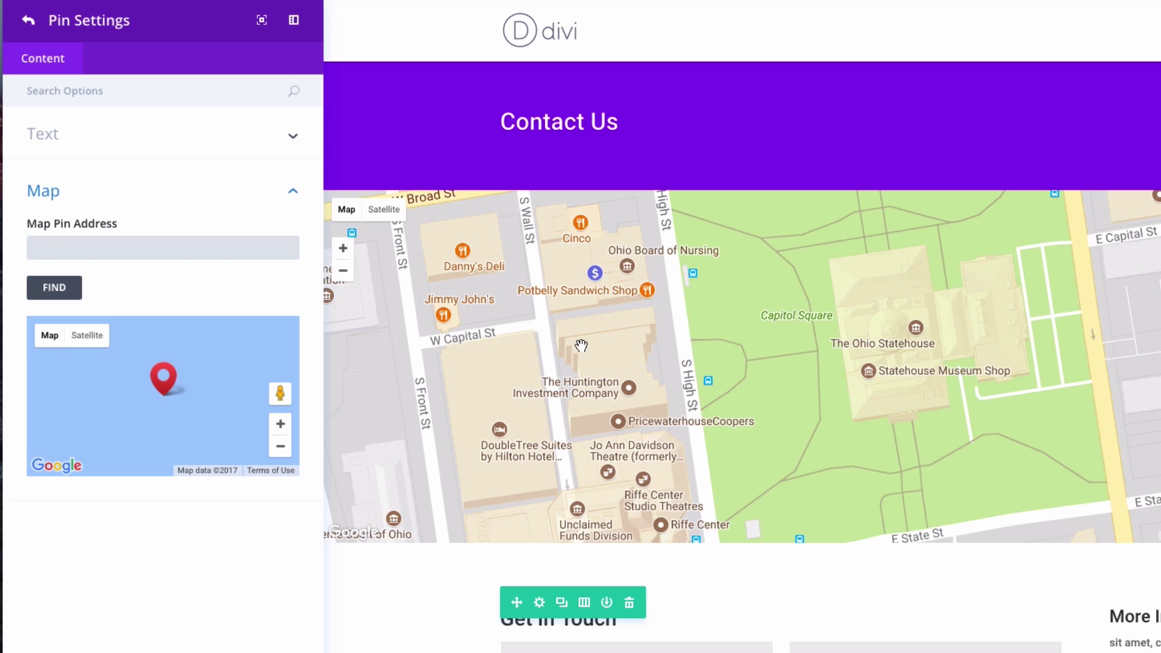
pyautogui.write('Columu')
pyautogui.write('bus Oh')
pyautogui.write('io convention center')
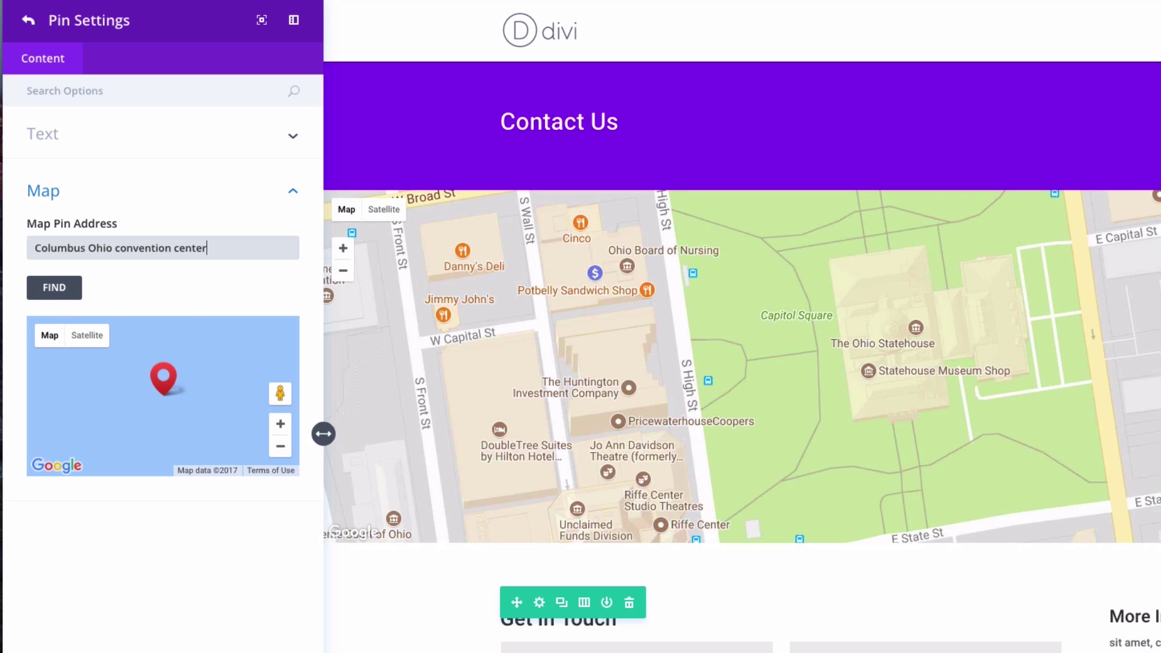
pyautogui.click(54, 287)
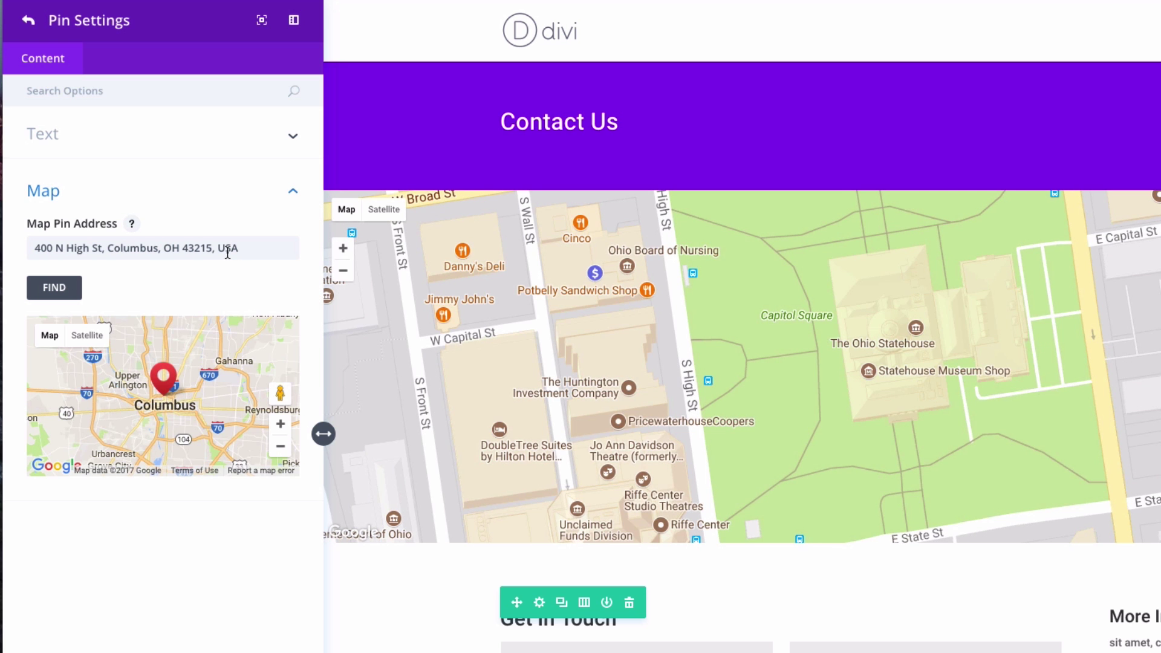
# - Title the pin 'Divi Con Location' and describe it as the next big Divi Conference venue
pyautogui.click(124, 141)
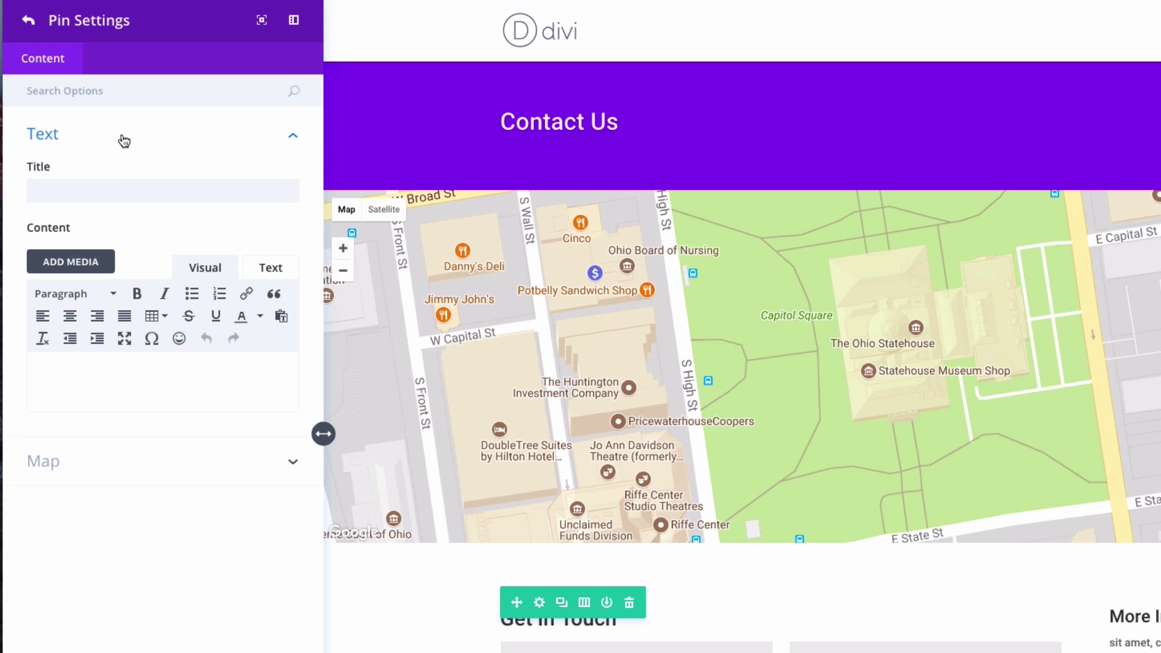
pyautogui.click(112, 190)
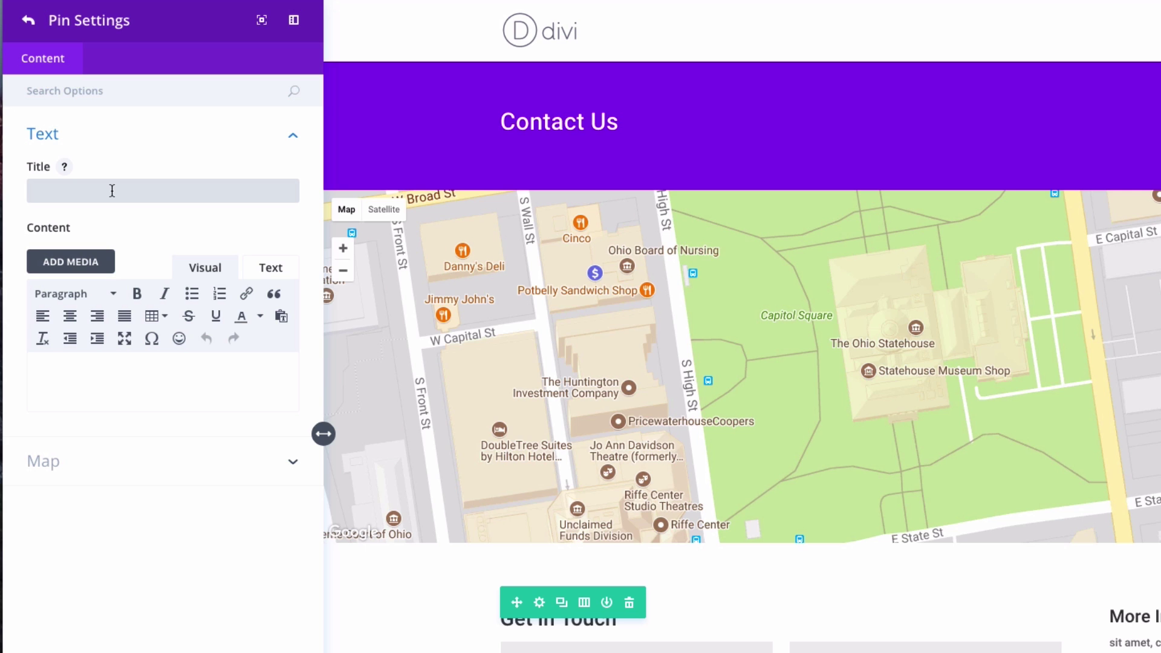
pyautogui.write('Divi Con Loaded')
pyautogui.press('BackSpace')
pyautogui.press('BackSpace')
pyautogui.press('BackSpace')
pyautogui.click(98, 404)
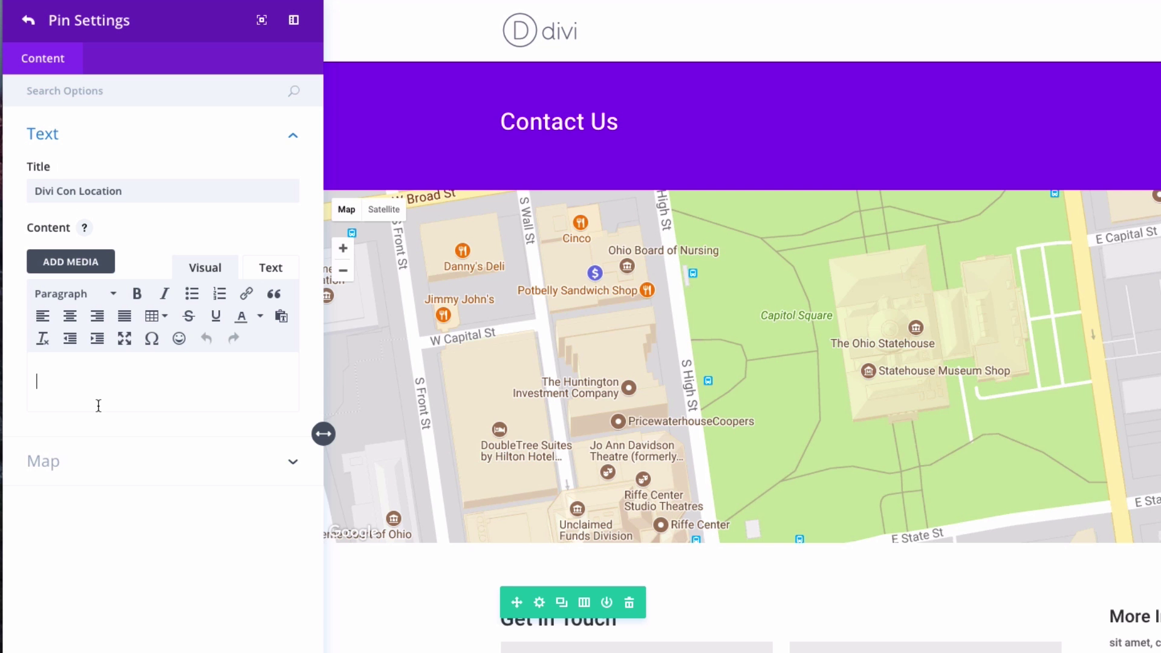
pyautogui.write("This is where we're hostin")
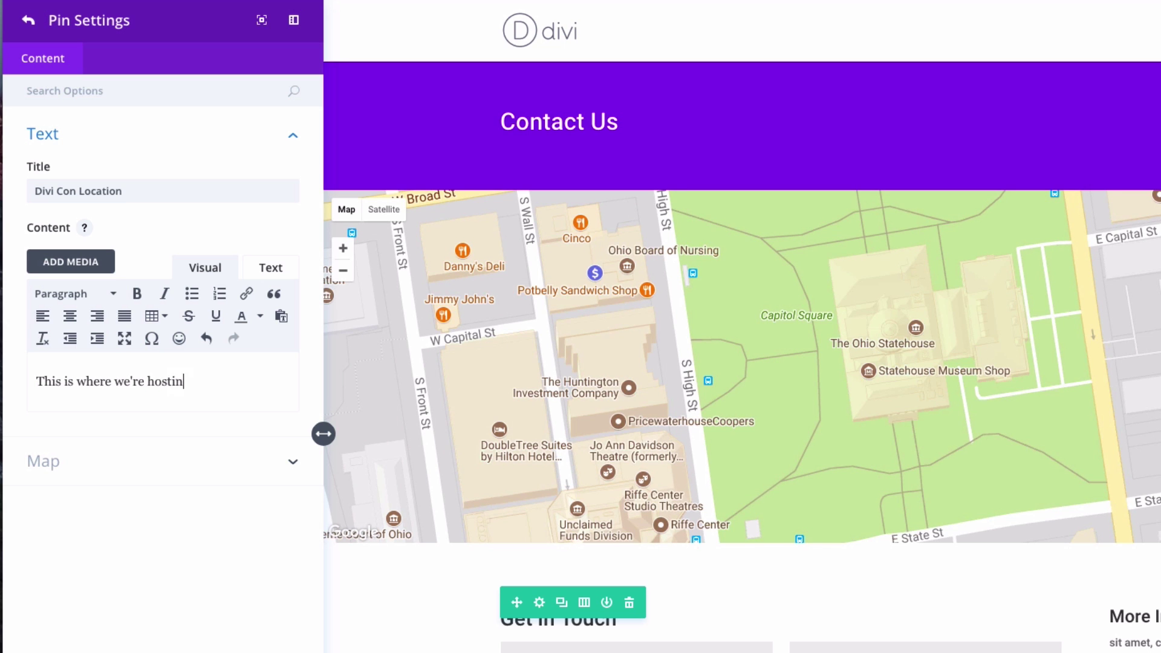
pyautogui.write('g the next big Div')
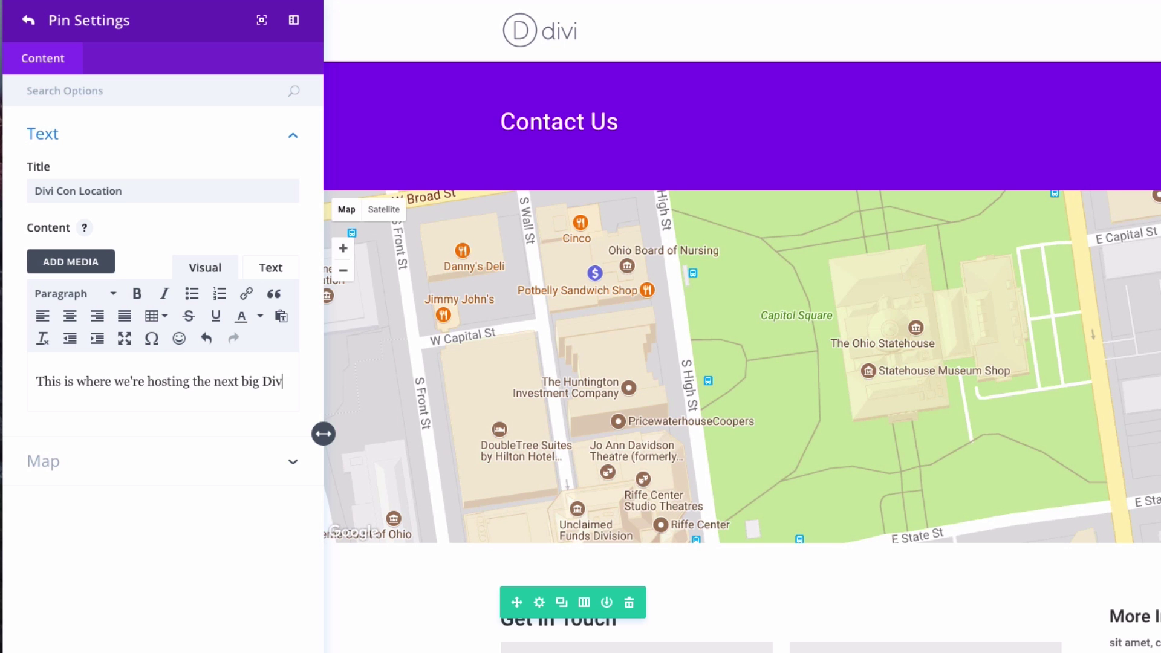
pyautogui.write('i Conference')
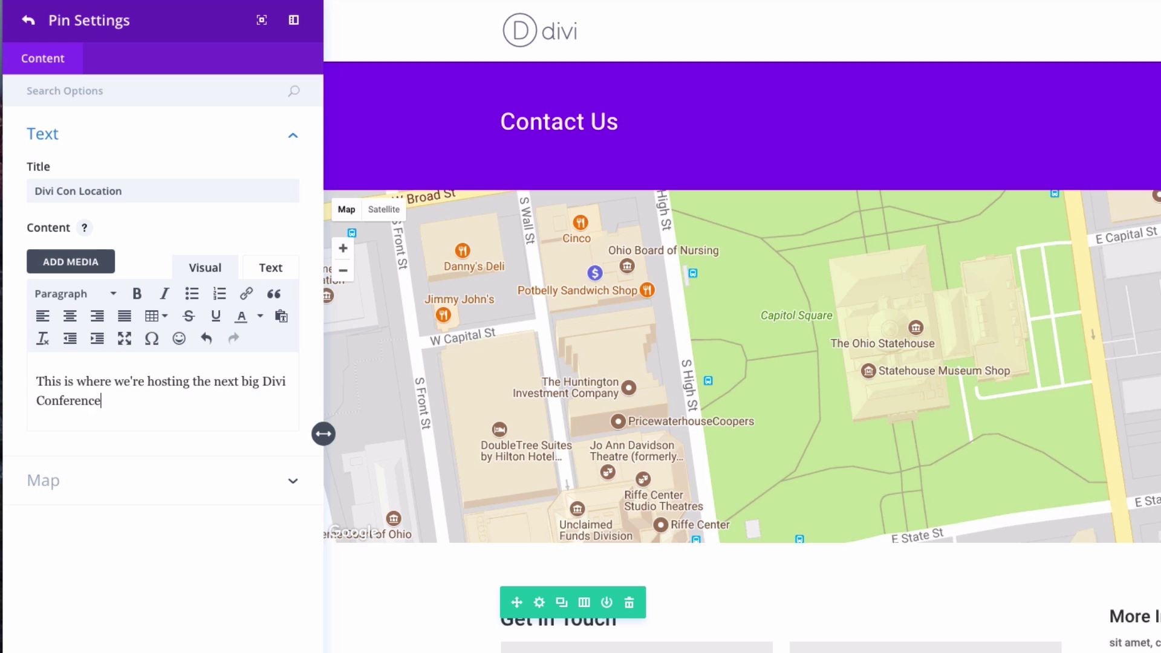
pyautogui.write('! Register today.')
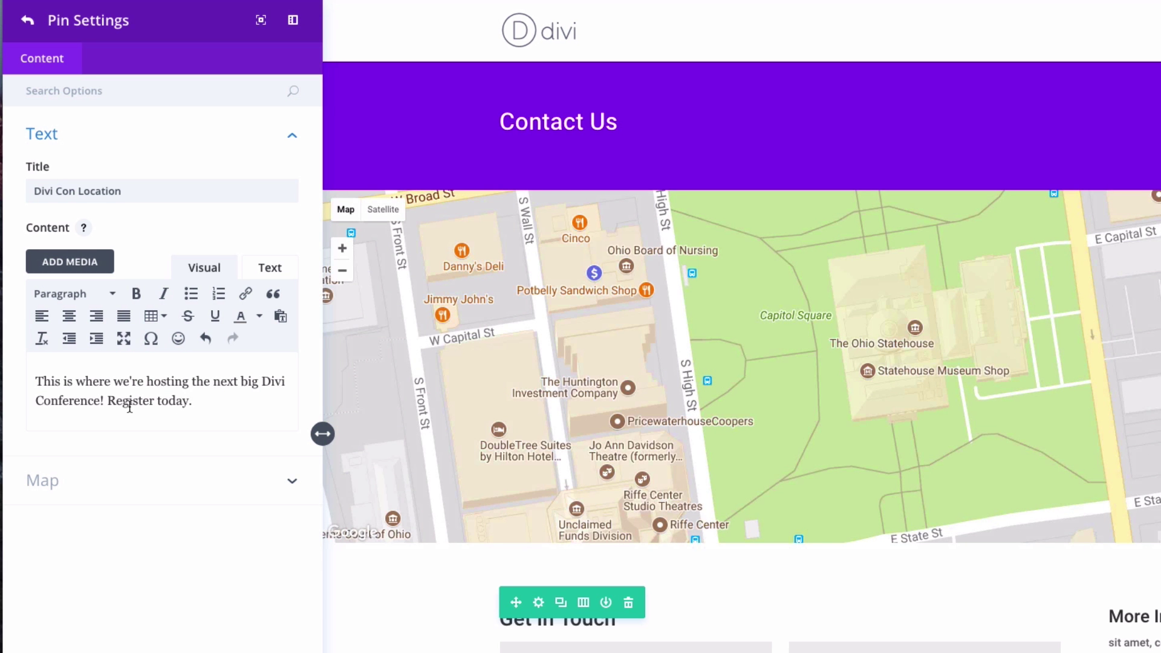
# - Link the words 'Register today' in the pin description to #
pyautogui.moveTo(107, 402); pyautogui.dragTo(190, 402)
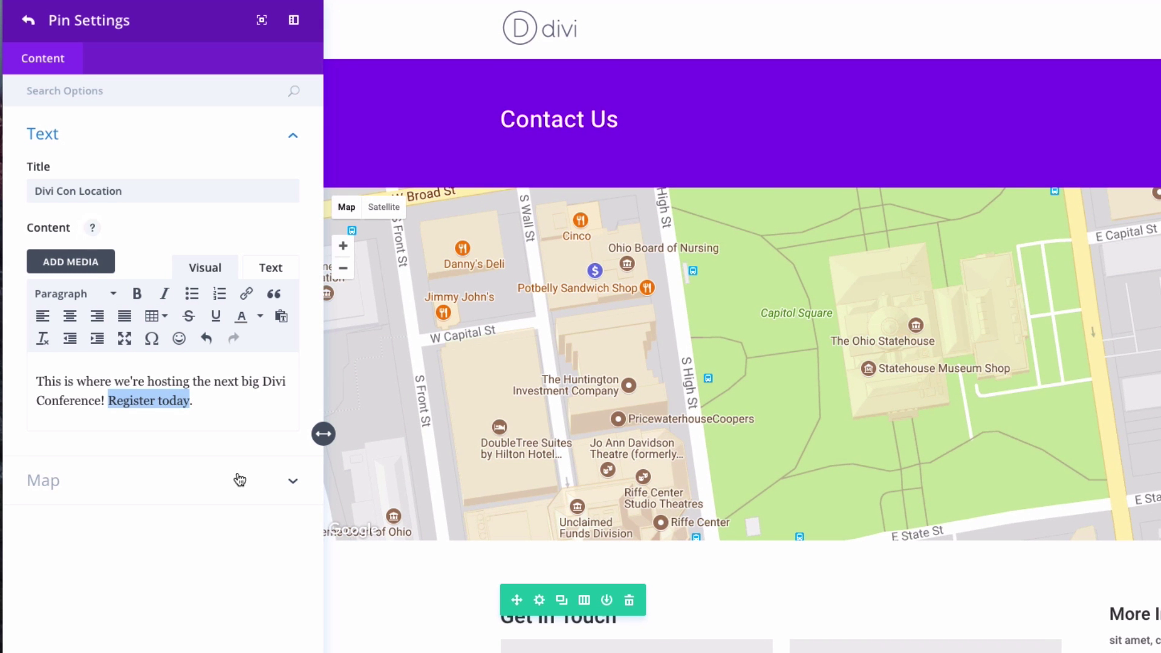
pyautogui.click(246, 295)
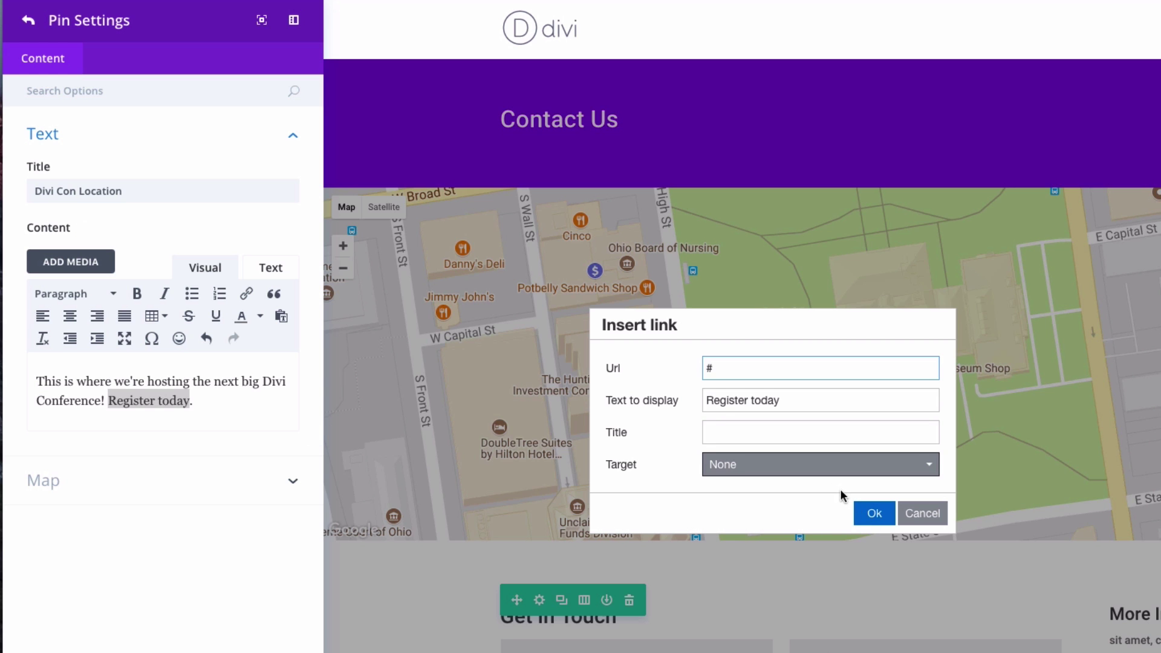
pyautogui.click(871, 512)
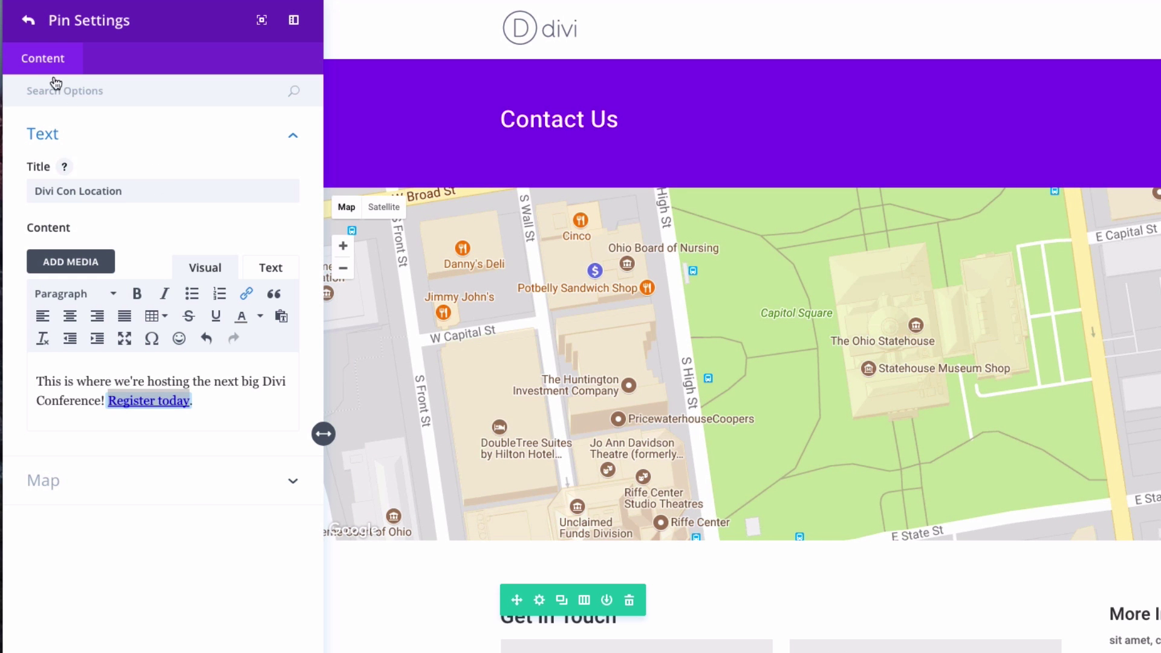
pyautogui.click(167, 484)
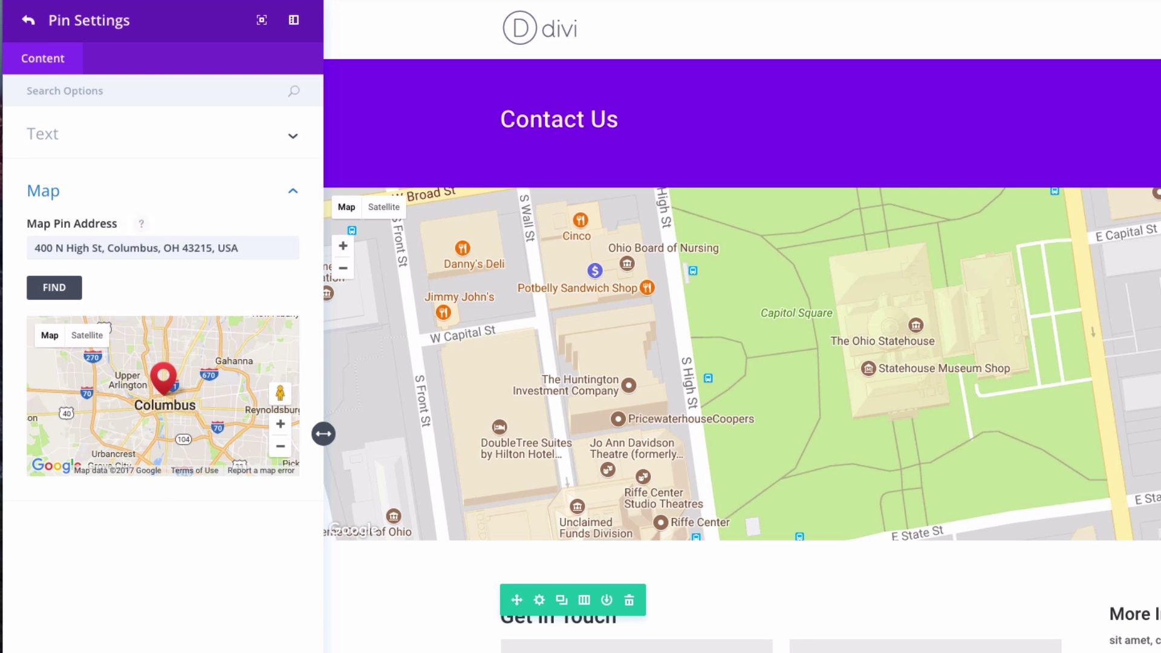
# - Zoom out and pan the map preview to frame greater Columbus around the red pin
pyautogui.click(29, 20)
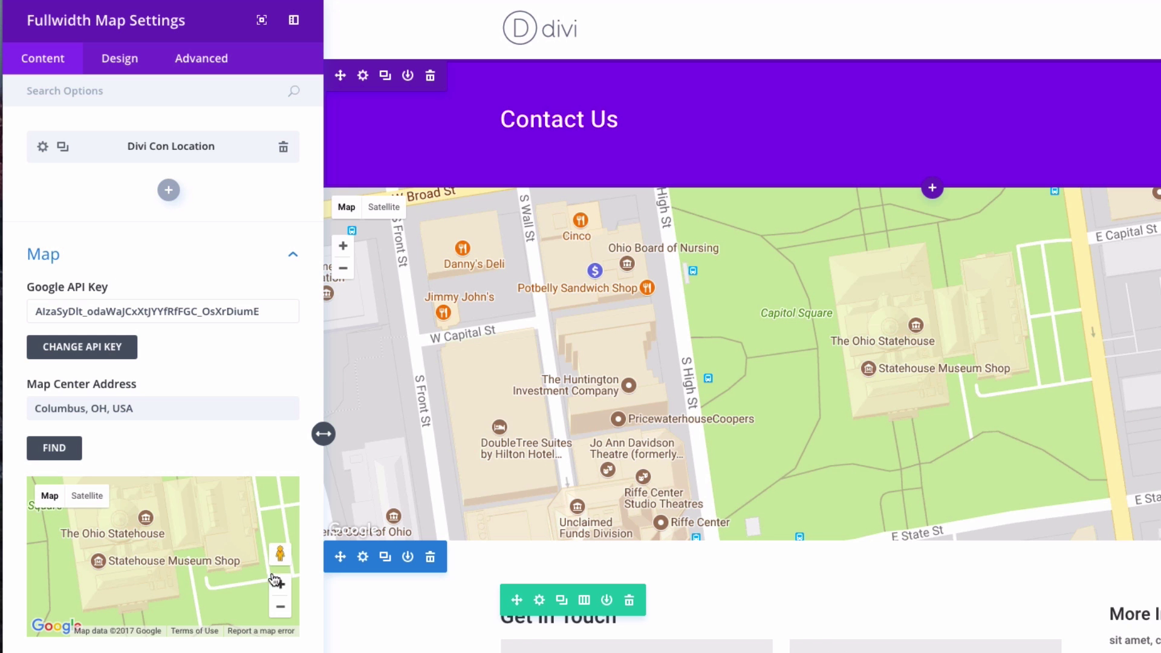
pyautogui.click(280, 607)
pyautogui.click(280, 607)
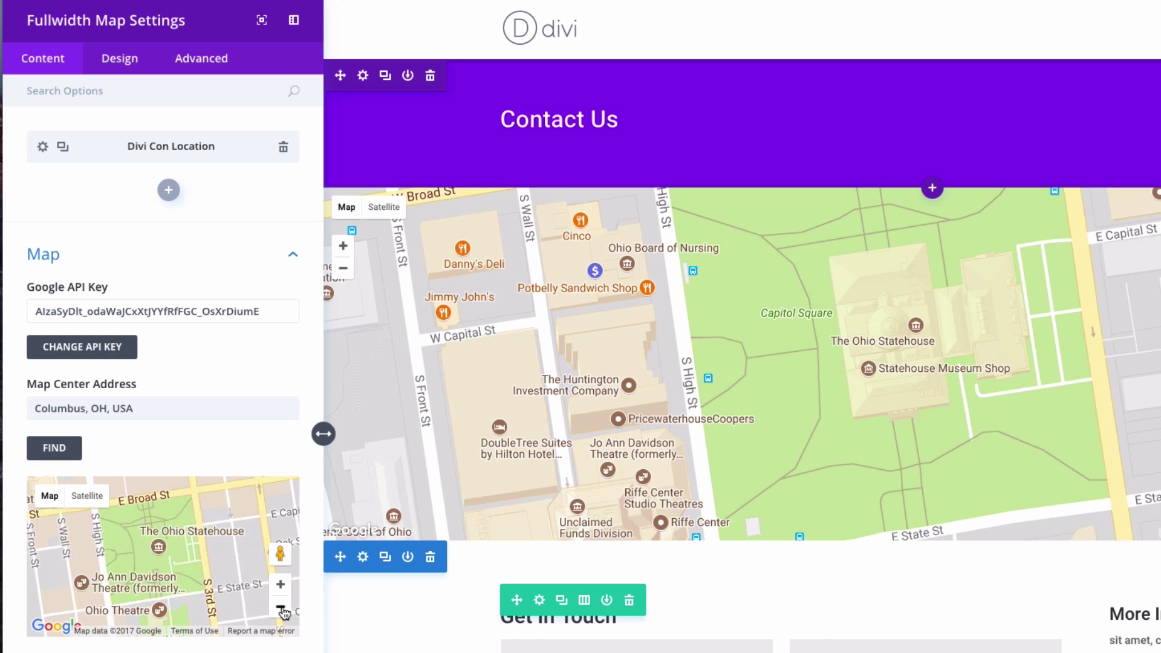
pyautogui.click(280, 607)
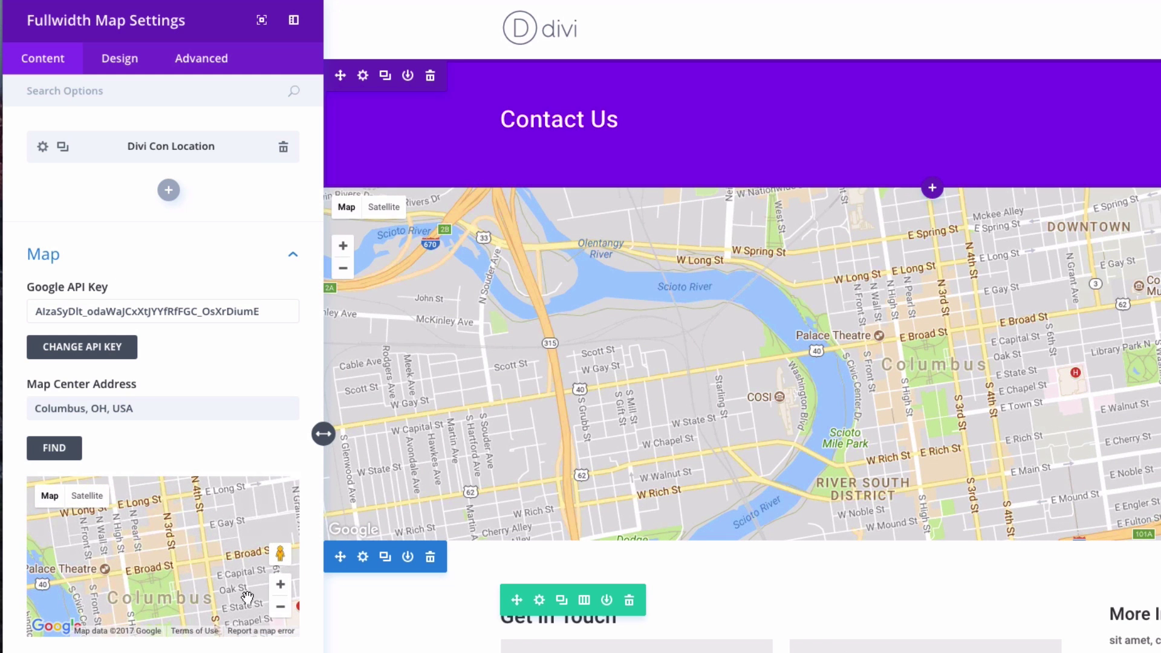
pyautogui.click(283, 608)
pyautogui.moveTo(181, 532)
pyautogui.mouseDown()
pyautogui.moveTo(151, 598)
pyautogui.moveTo(109, 605)
pyautogui.moveTo(179, 586)
pyautogui.mouseUp()
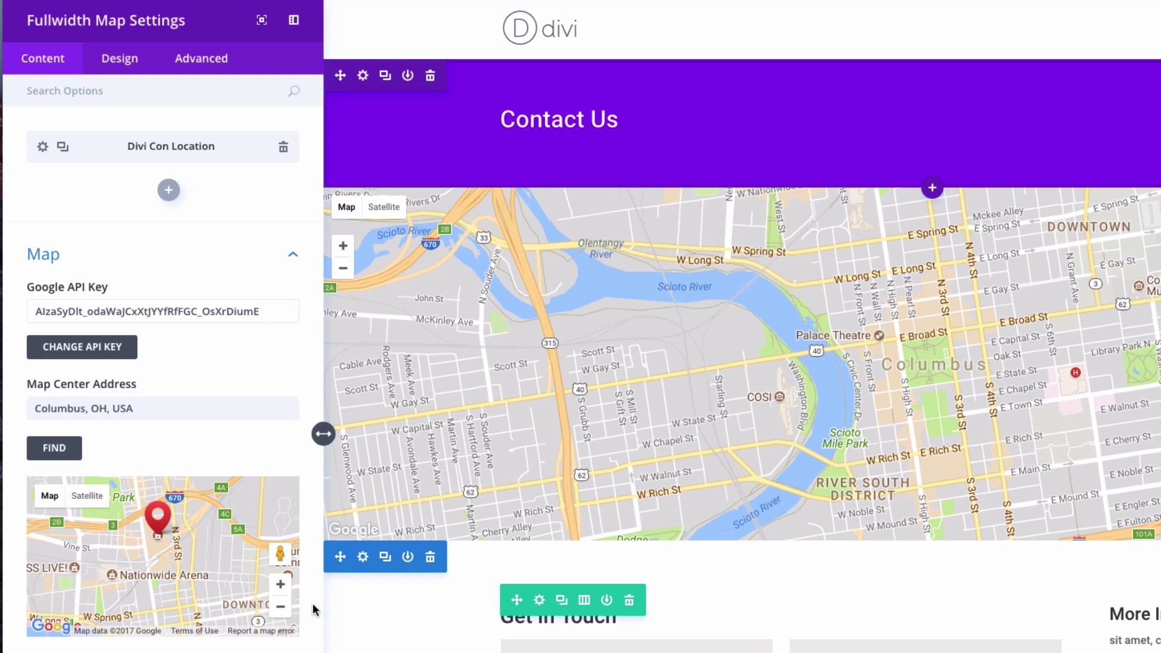
pyautogui.click(279, 606)
pyautogui.moveTo(216, 581)
pyautogui.mouseDown()
pyautogui.moveTo(221, 550)
pyautogui.moveTo(220, 560)
pyautogui.mouseUp()
pyautogui.click(280, 607)
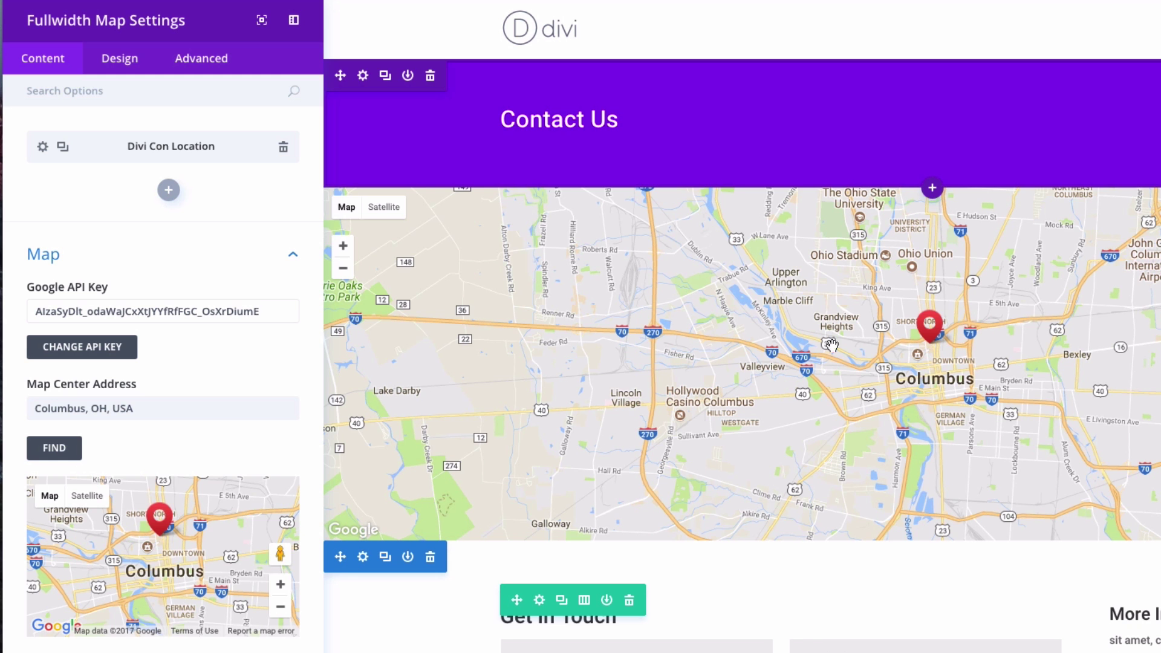
pyautogui.click(280, 584)
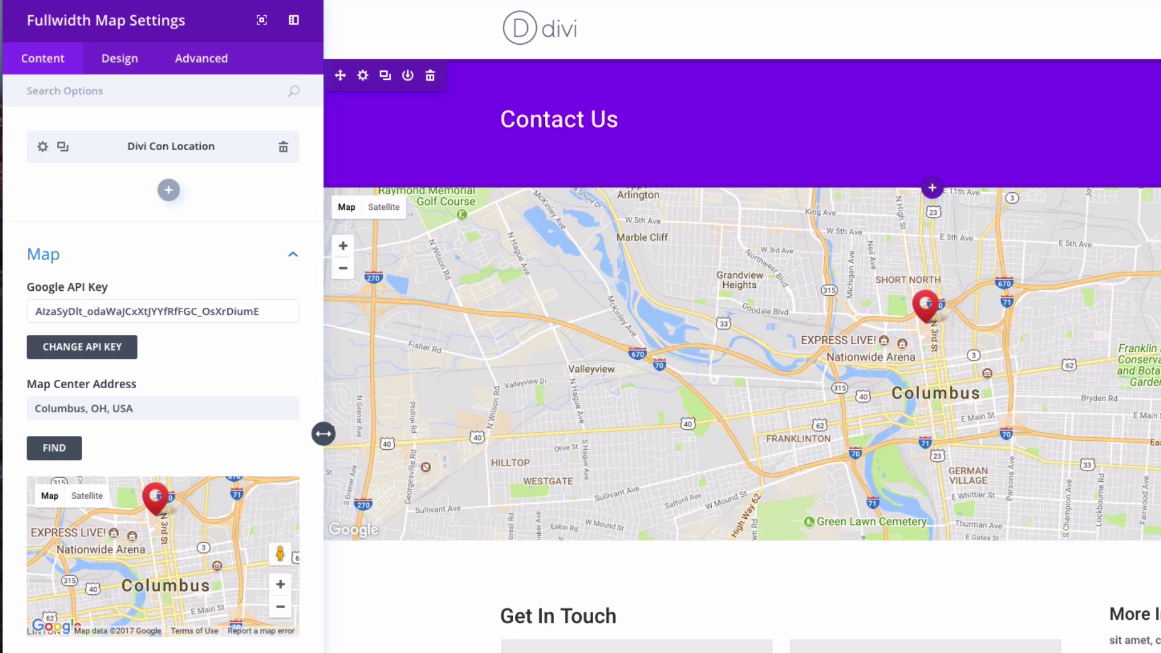
pyautogui.press('Escape')
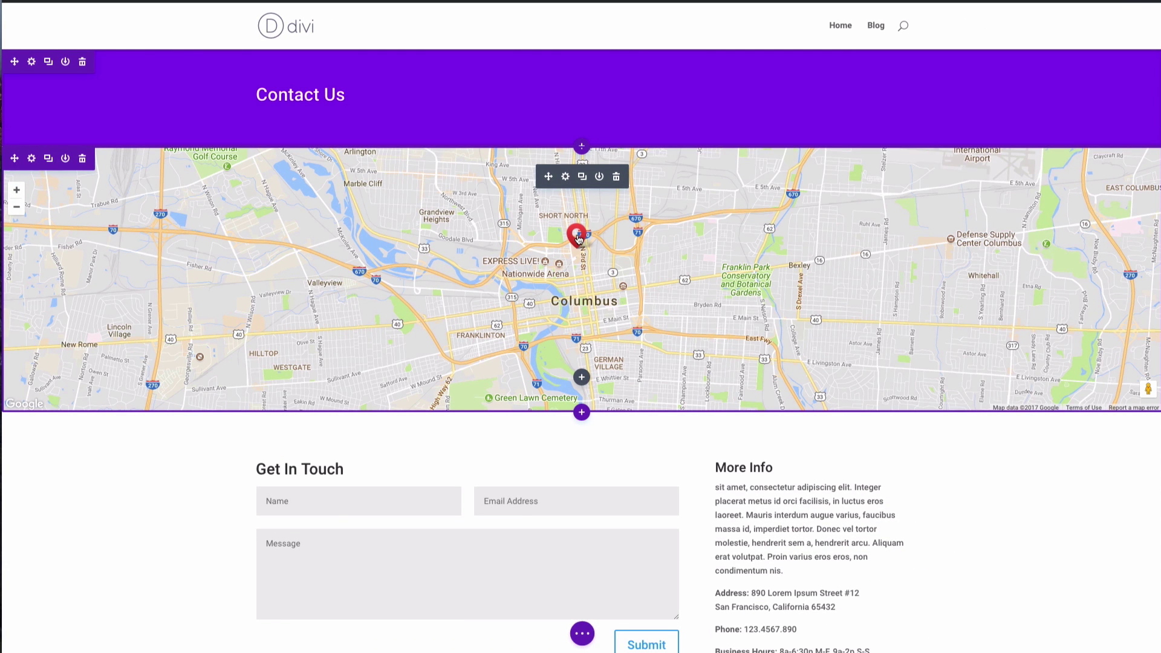
pyautogui.click(577, 237)
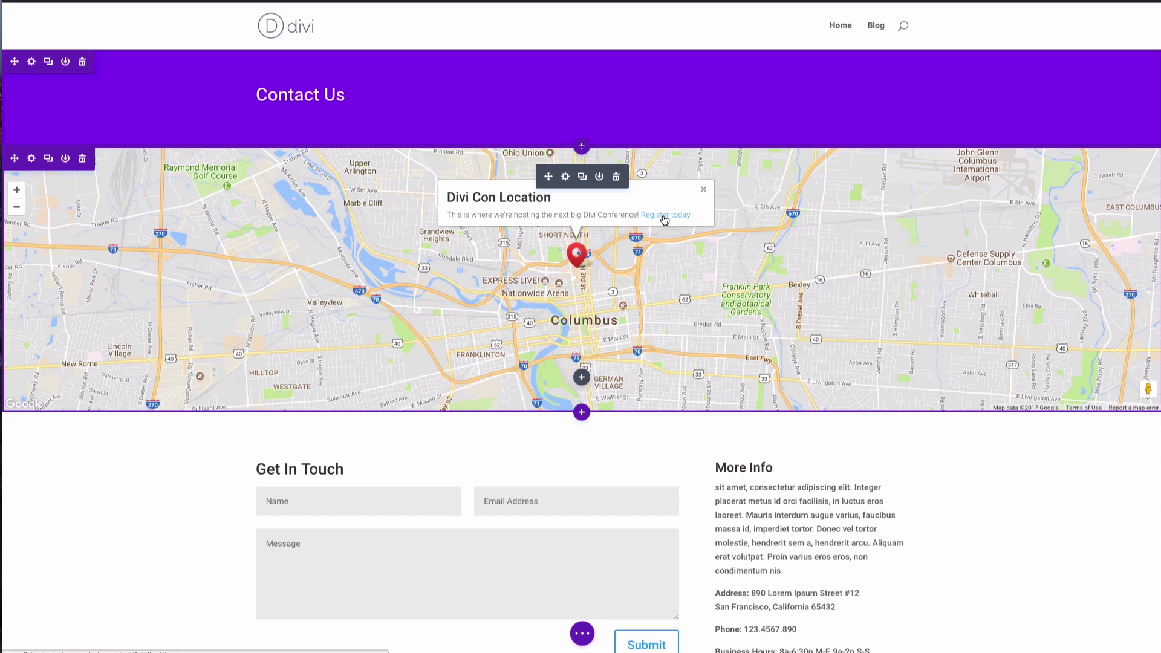
pyautogui.click(604, 302)
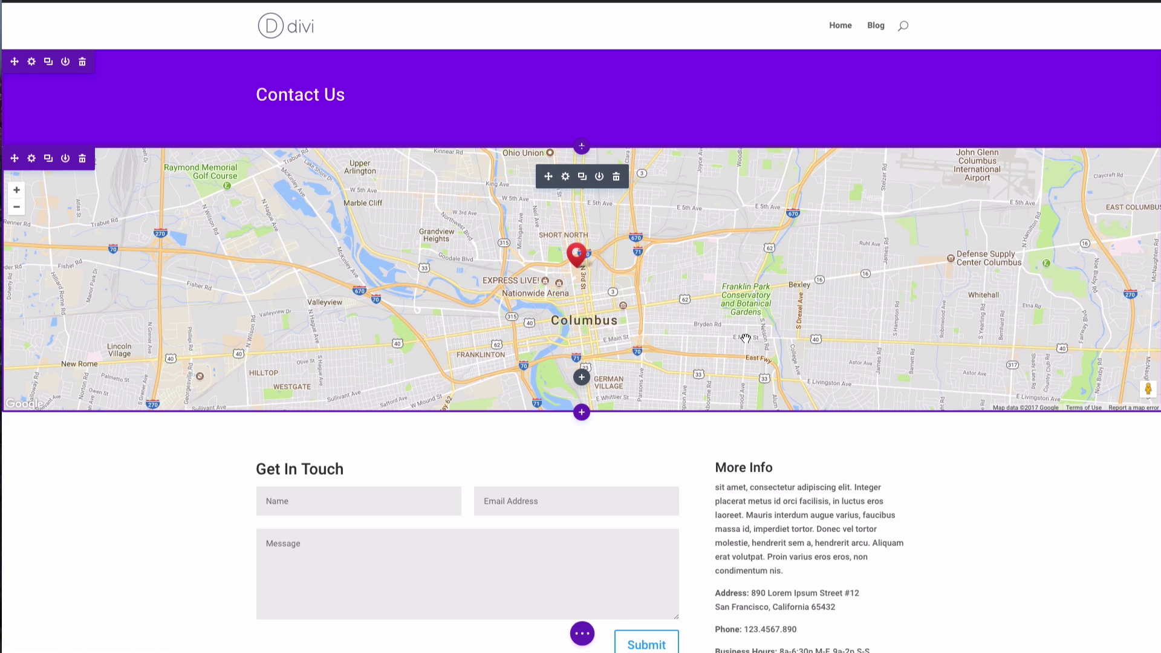
# - Turn off Mouse Wheel Zoom and Draggable on Mobile in the map's Design controls, then save
pyautogui.click(565, 179)
pyautogui.click(110, 53)
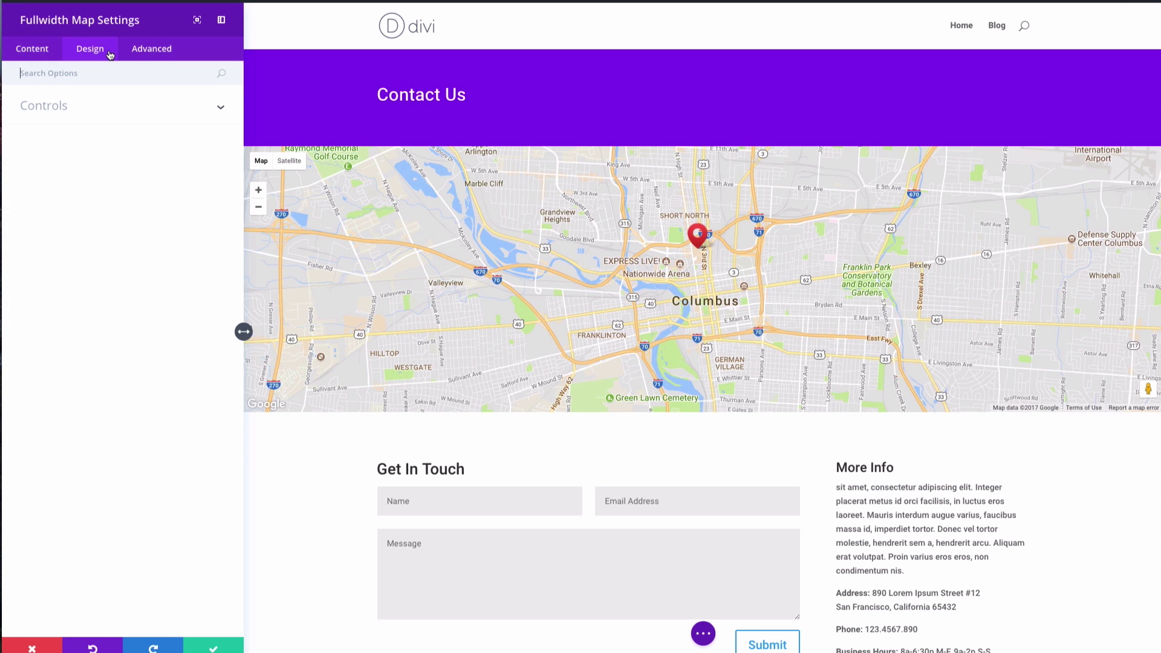
pyautogui.click(81, 108)
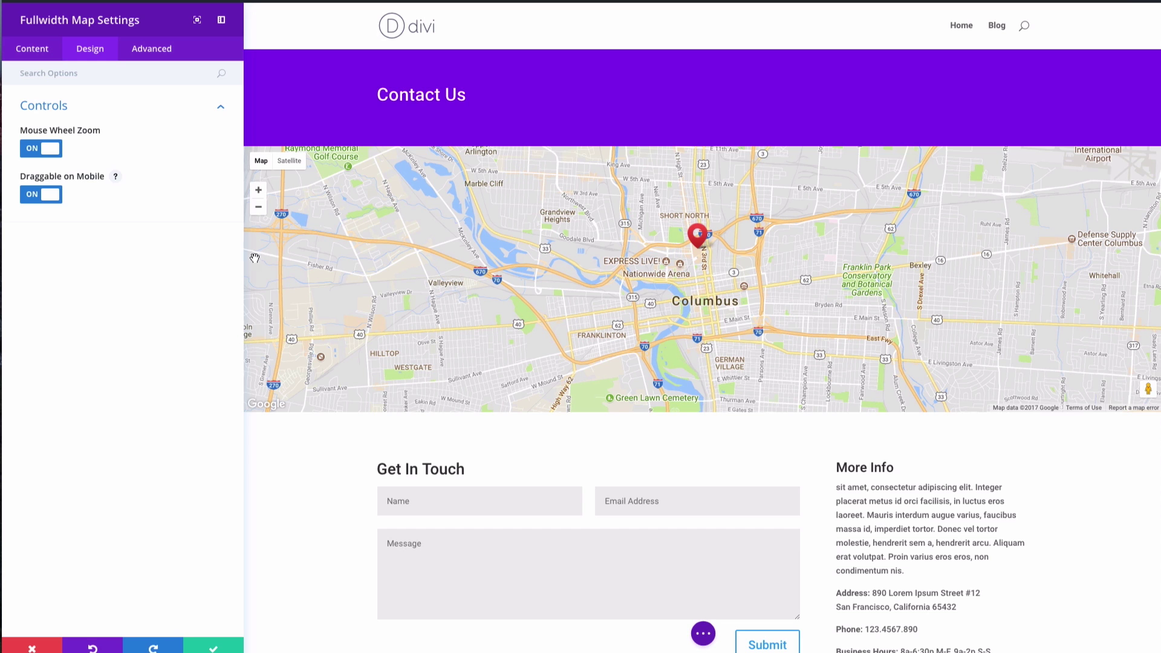
pyautogui.click(38, 157)
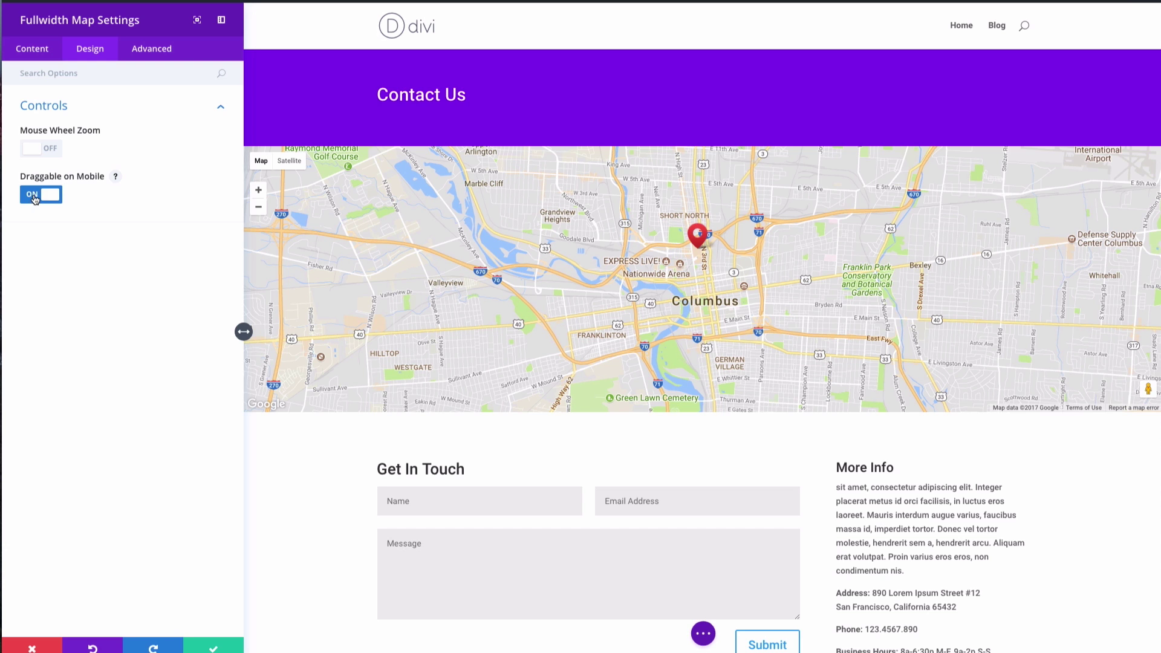
pyautogui.click(37, 195)
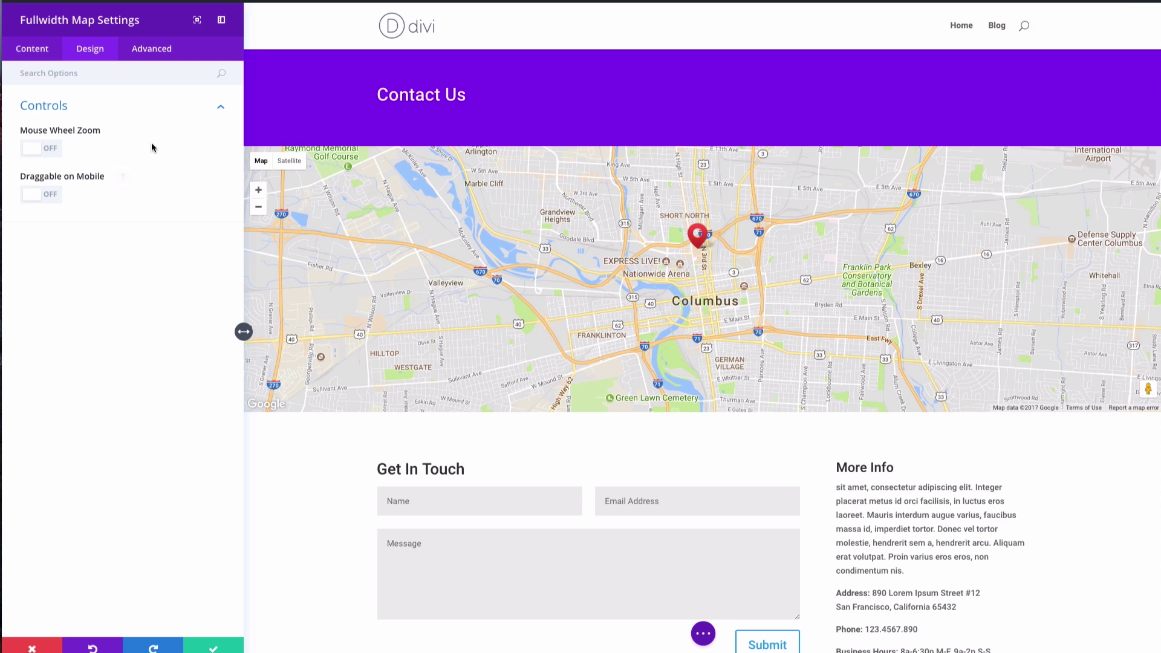
pyautogui.click(211, 648)
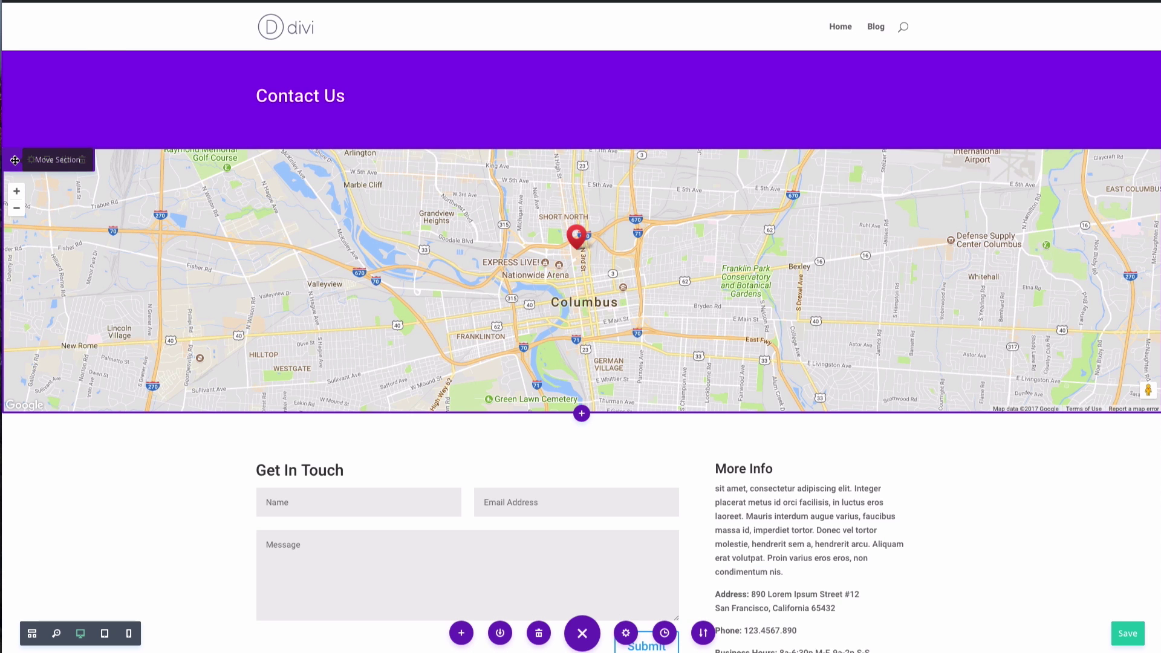
# - Disable the fullwidth map section on desktop and tablet so it only shows on phones
pyautogui.rightClick(14, 159)
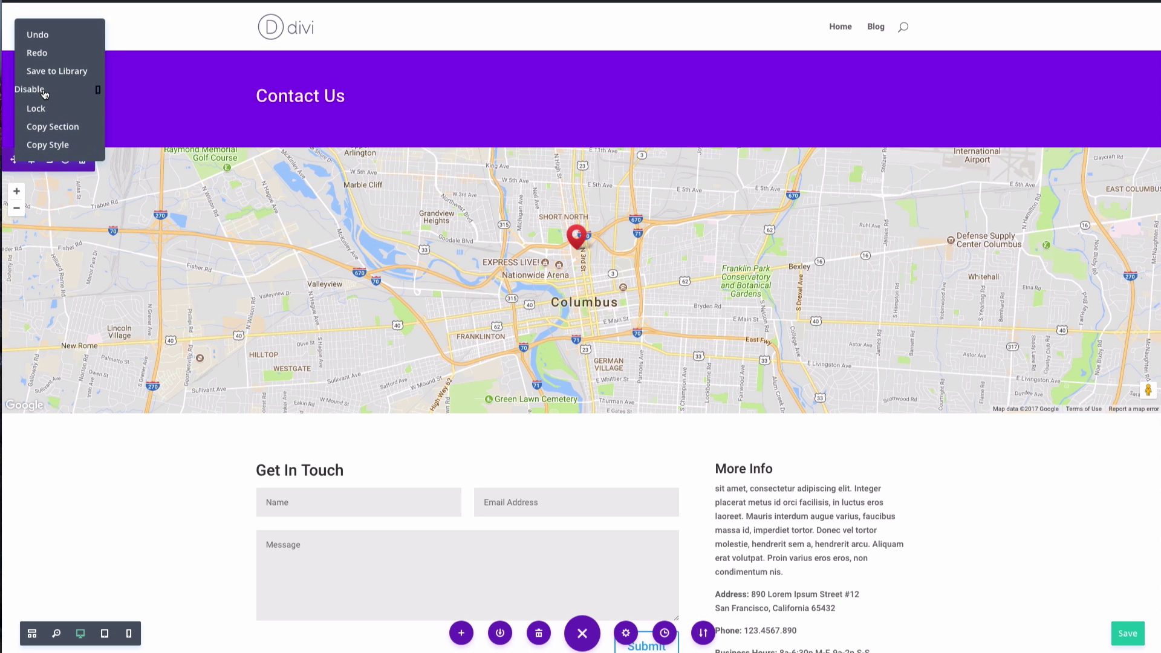
pyautogui.moveTo(40, 89)
pyautogui.click(81, 89)
pyautogui.click(56, 89)
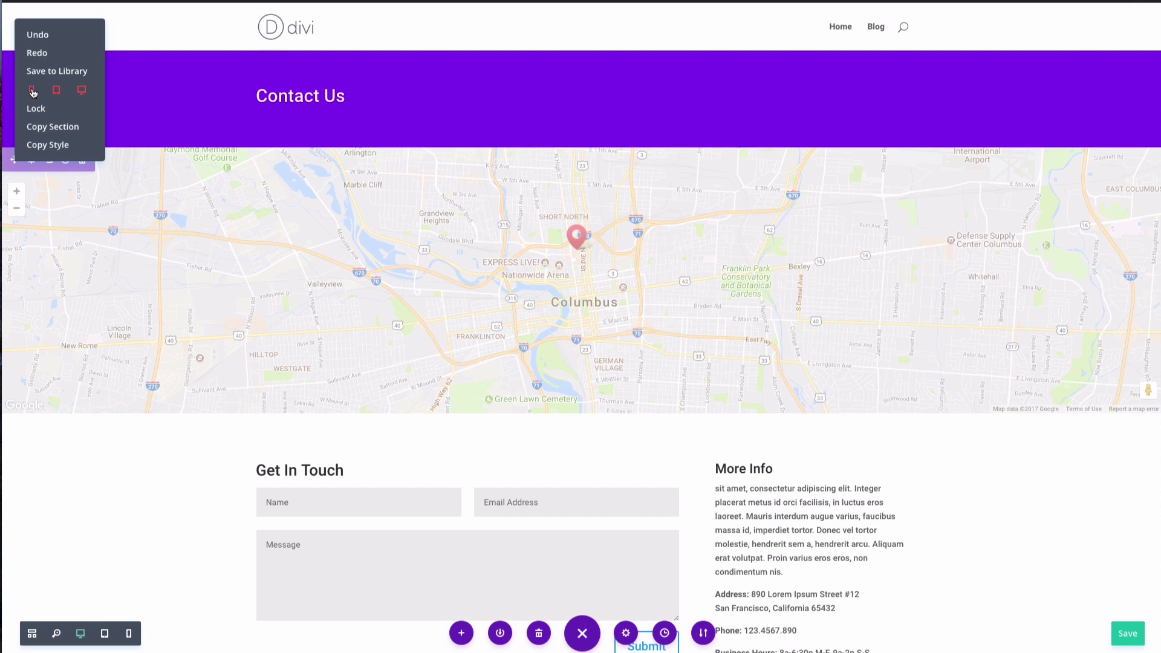
pyautogui.click(132, 97)
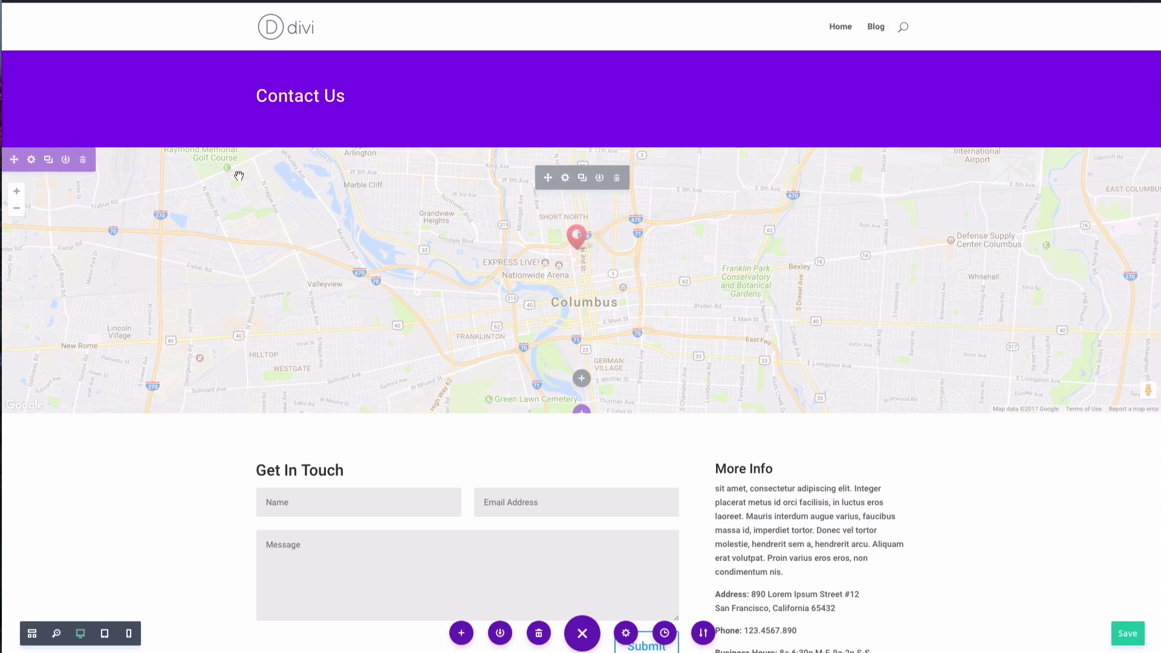
# - Save the Contact Us page with Ctrl+S
pyautogui.scroll(-3, 1000, 423)
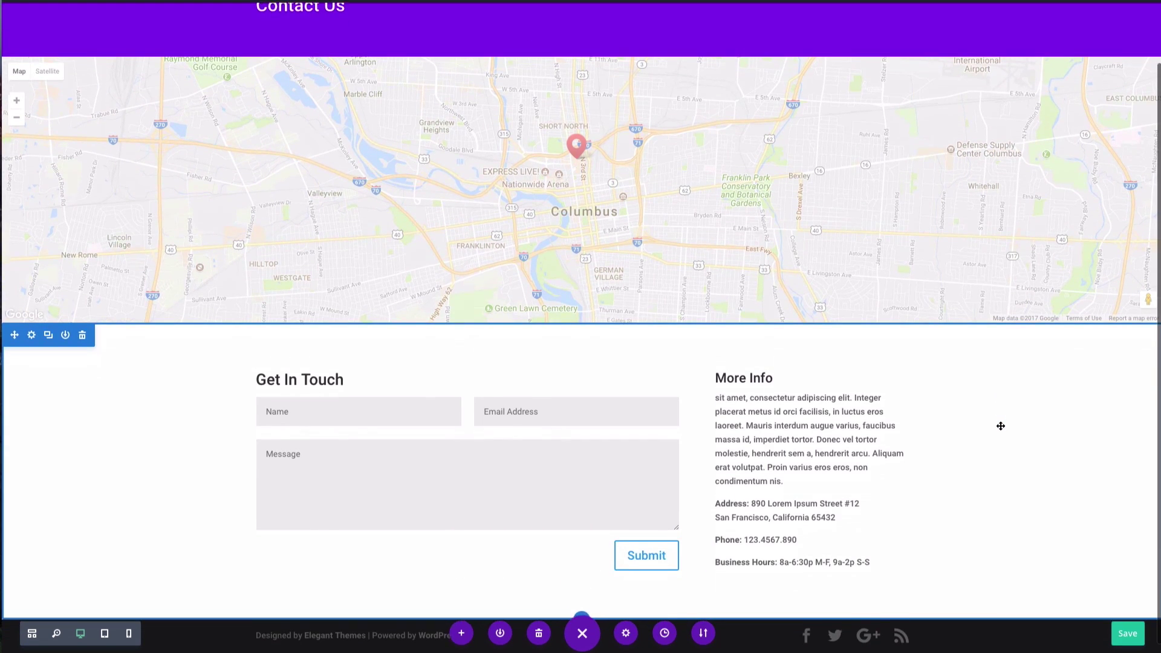
pyautogui.scroll(1, 1000, 426)
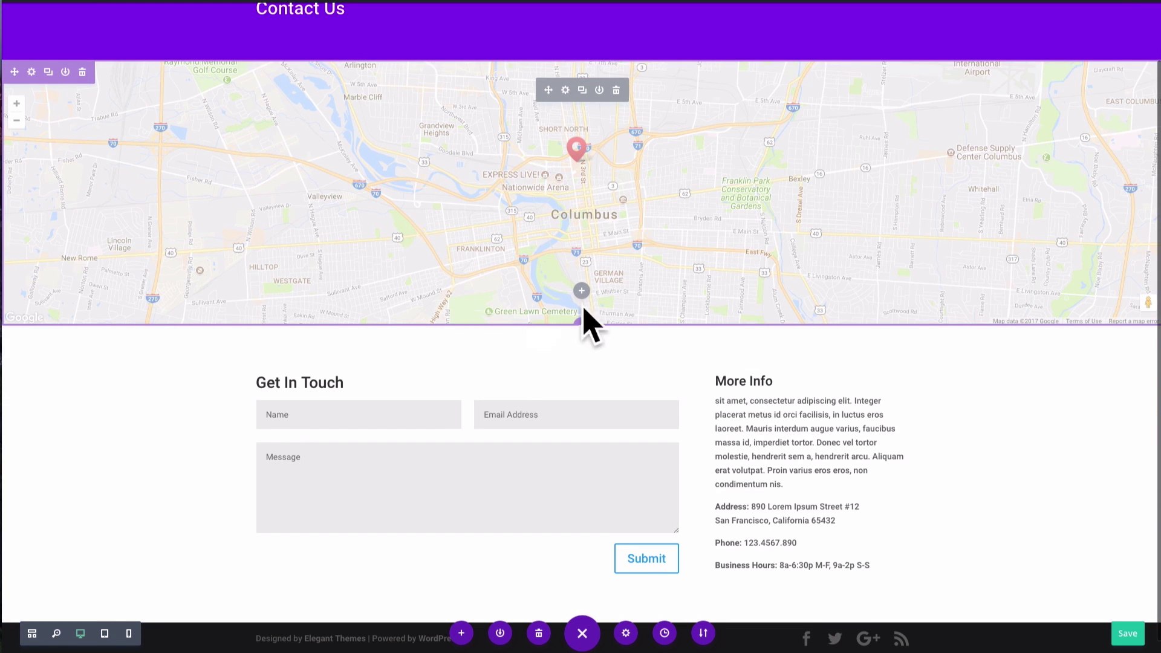
pyautogui.scroll(-1, 634, 300)
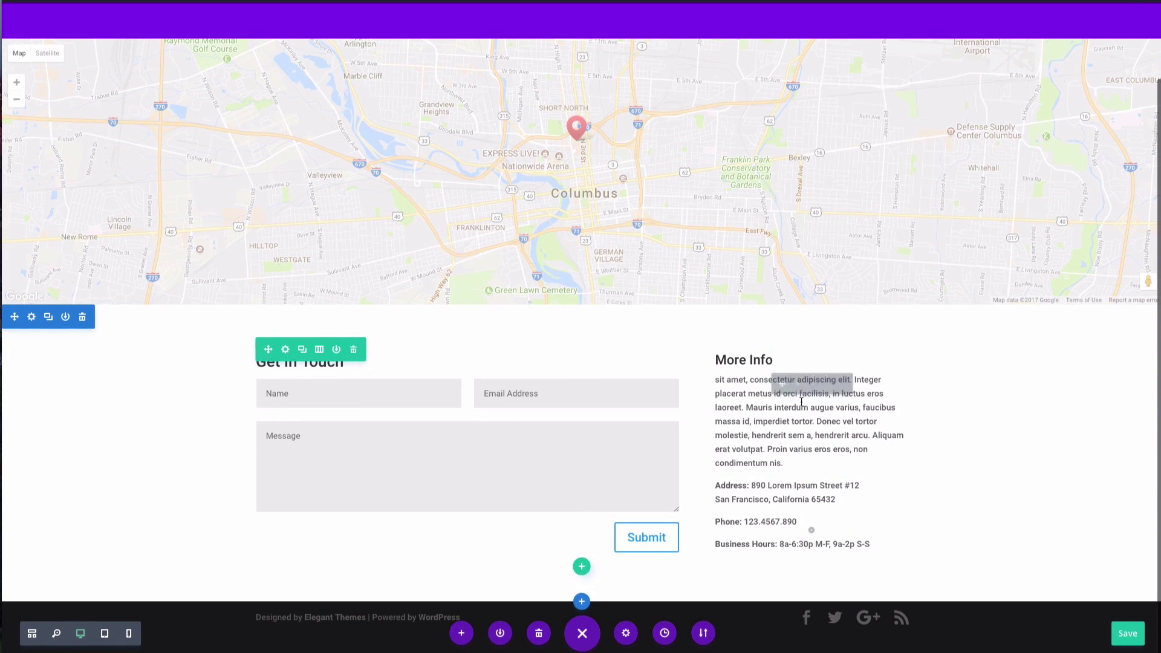
pyautogui.hotkey('ctrl', 's')
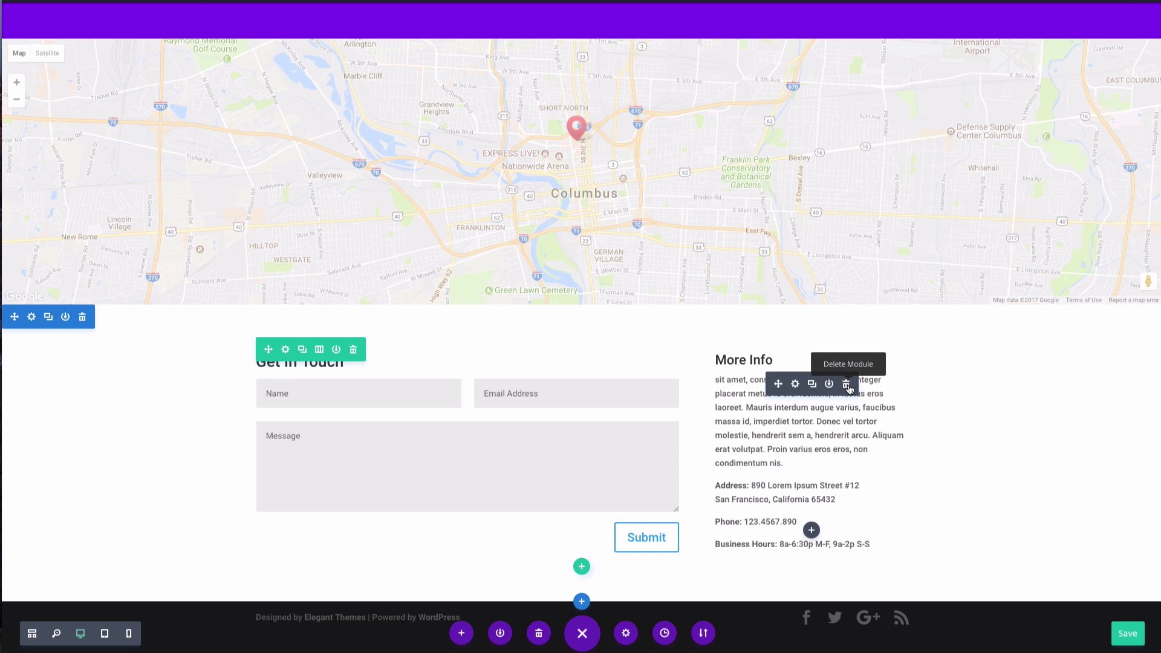
# - Replace the More Info text module with a Map module beside the Get In Touch form
pyautogui.click(846, 385)
pyautogui.click(811, 369)
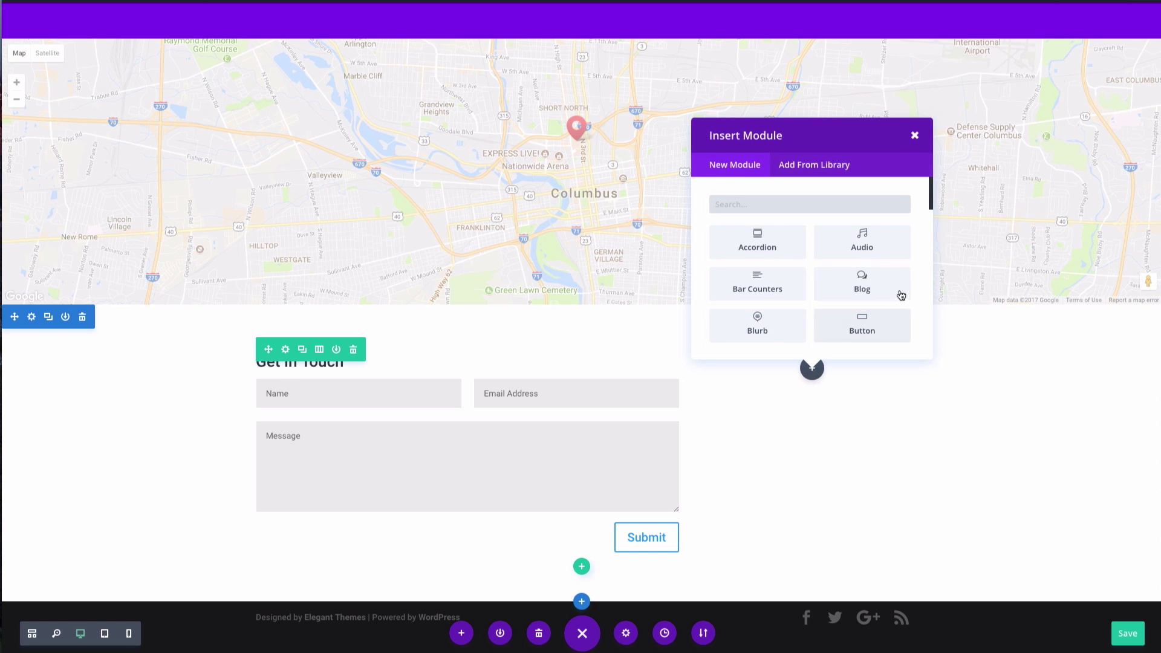
pyautogui.scroll(-1, 835, 294)
pyautogui.scroll(-5, 835, 293)
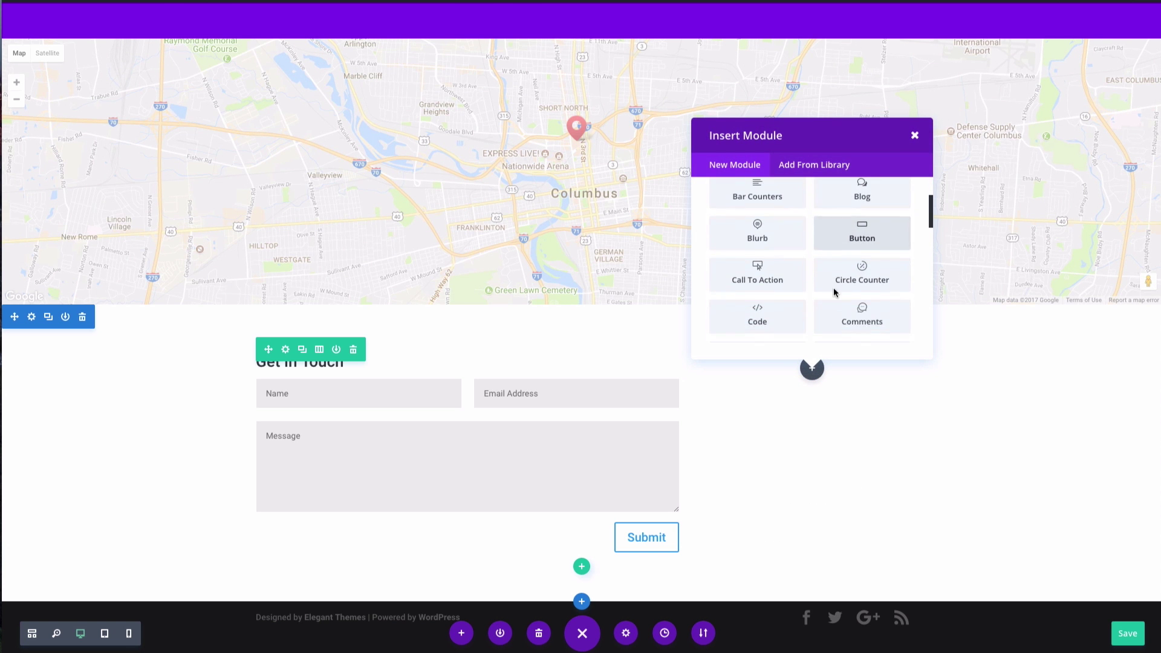
pyautogui.scroll(-4, 835, 293)
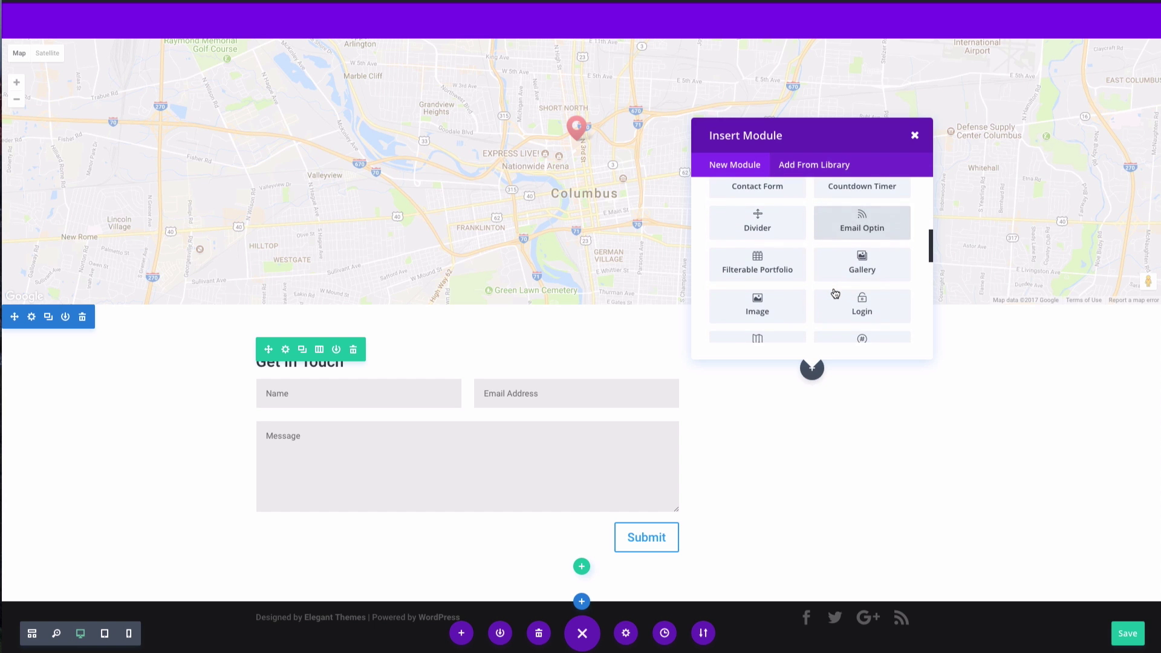
pyautogui.scroll(-1, 834, 293)
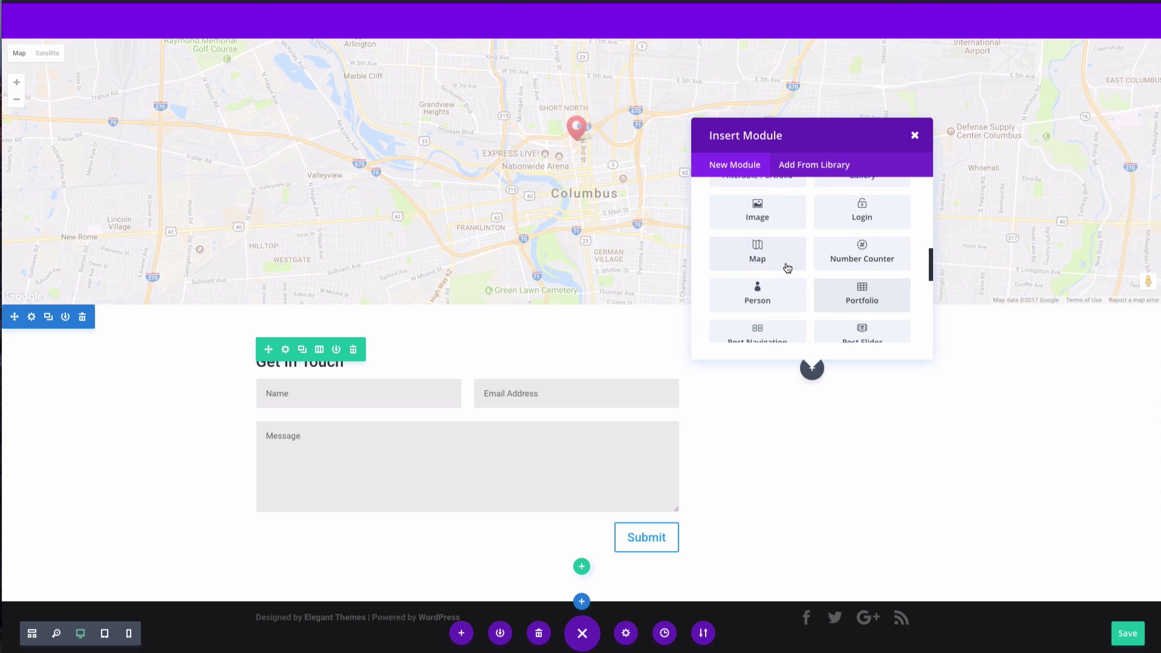
pyautogui.click(758, 253)
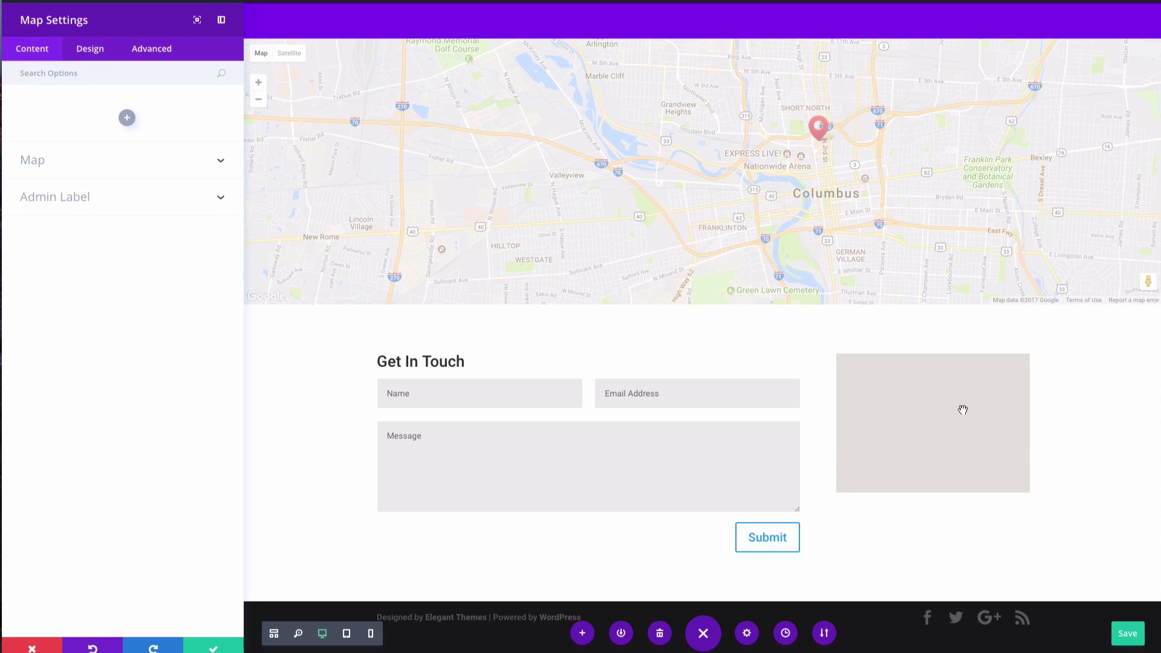
# - Set the map's centre address to Columbus Ohio and look it up
pyautogui.click(122, 162)
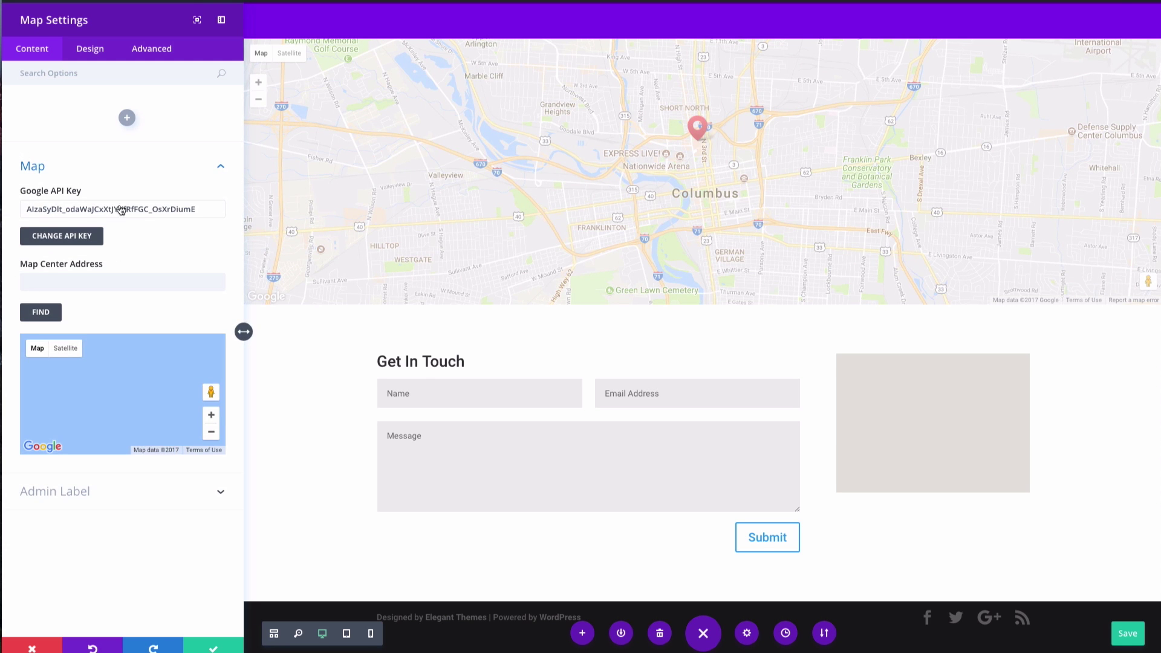
pyautogui.click(111, 284)
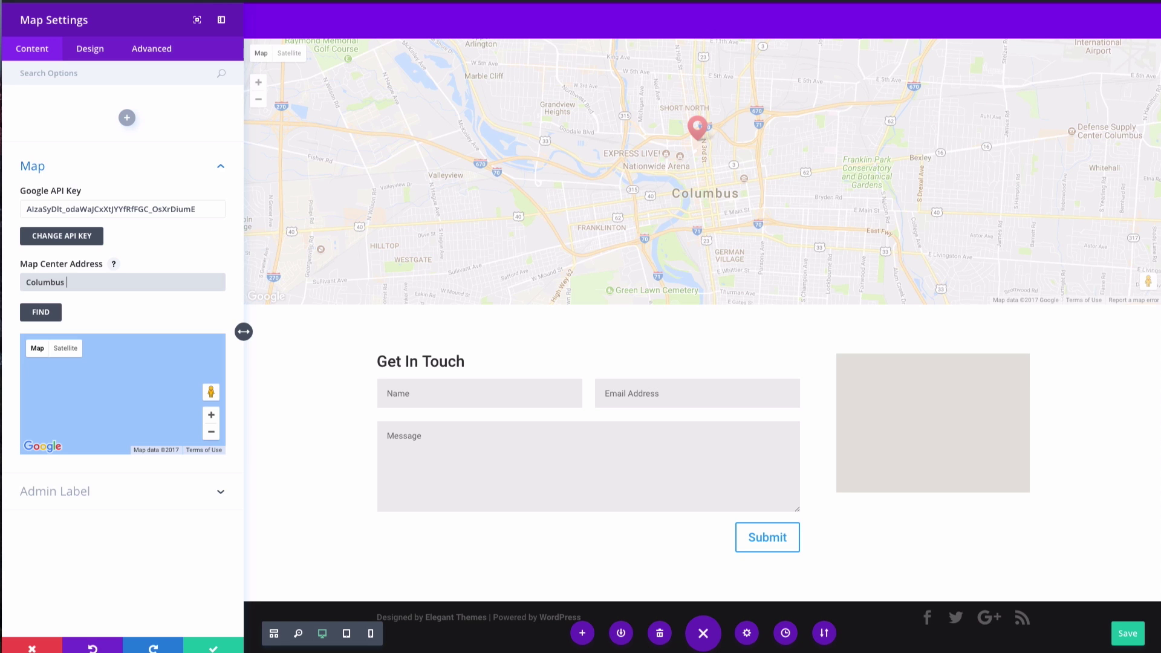
pyautogui.click(41, 312)
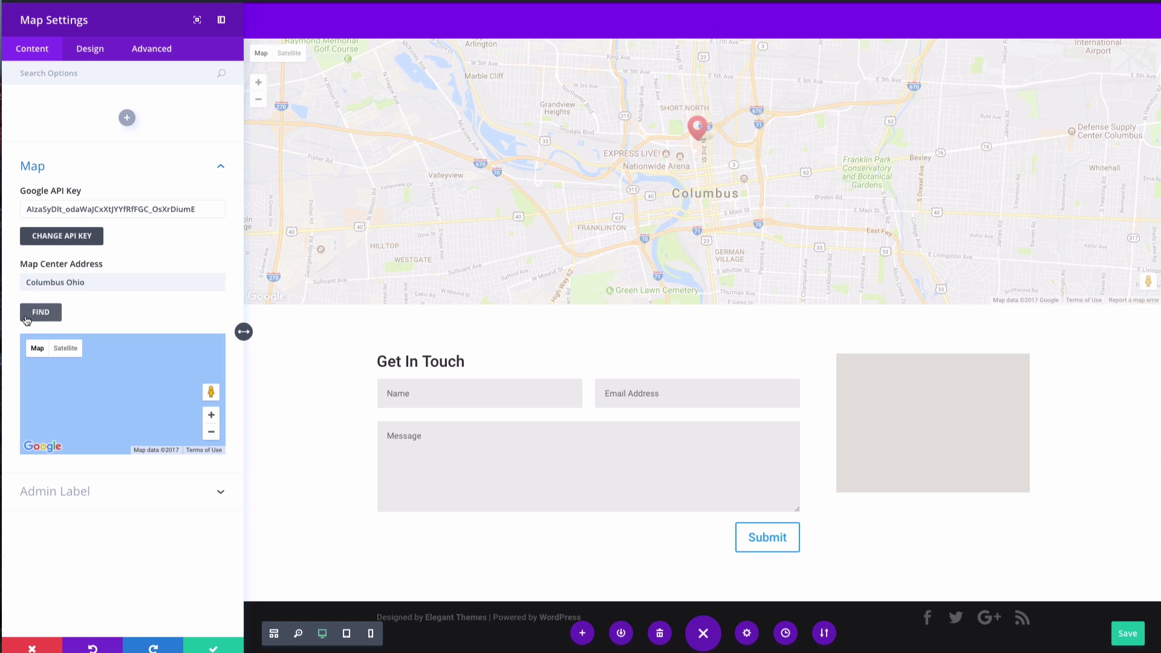
# - Add a map pin at 'Columbus Ohio Convention Center' and confirm it
pyautogui.click(127, 117)
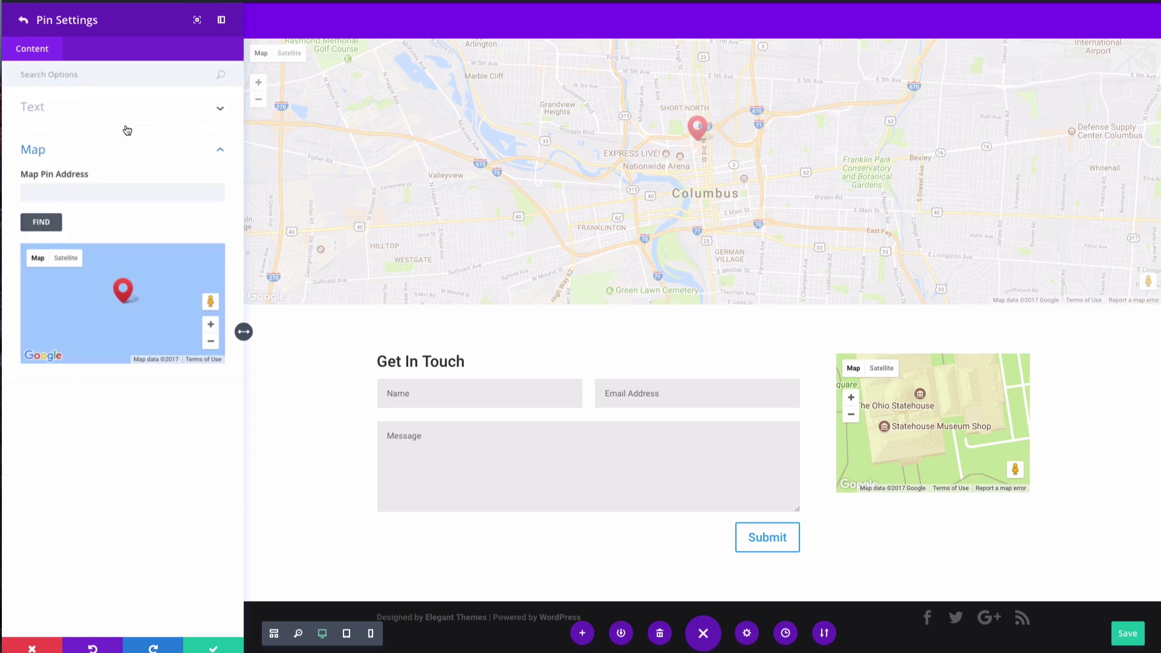
pyautogui.click(103, 191)
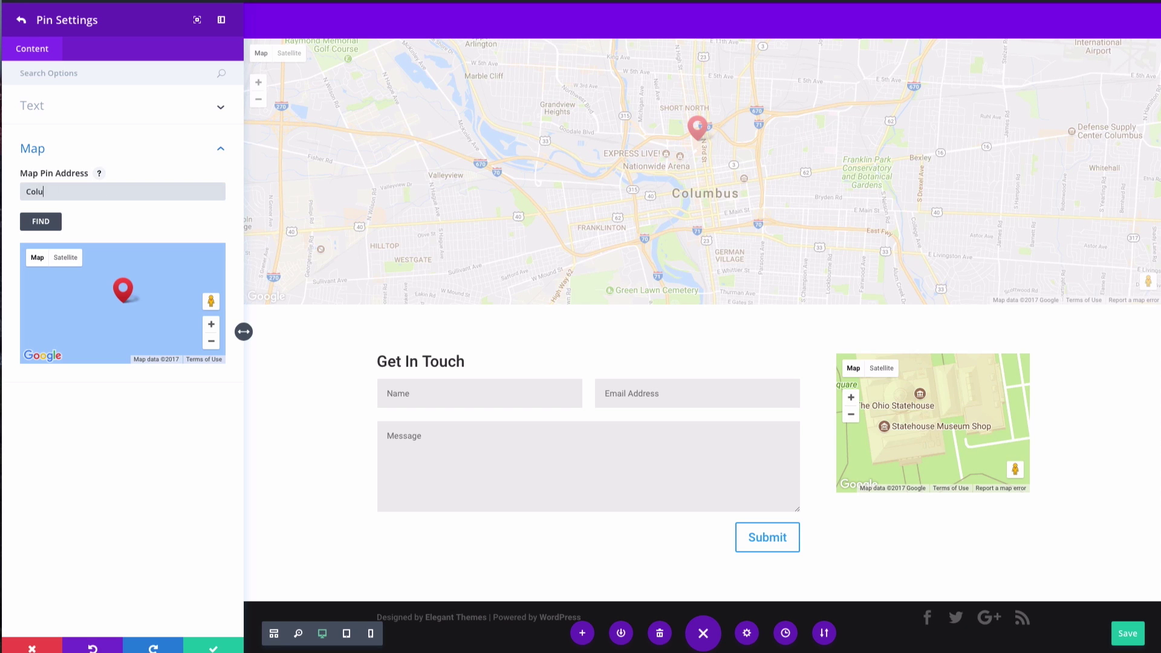
pyautogui.write('Columbus Ohio Convention Center')
pyautogui.click(55, 221)
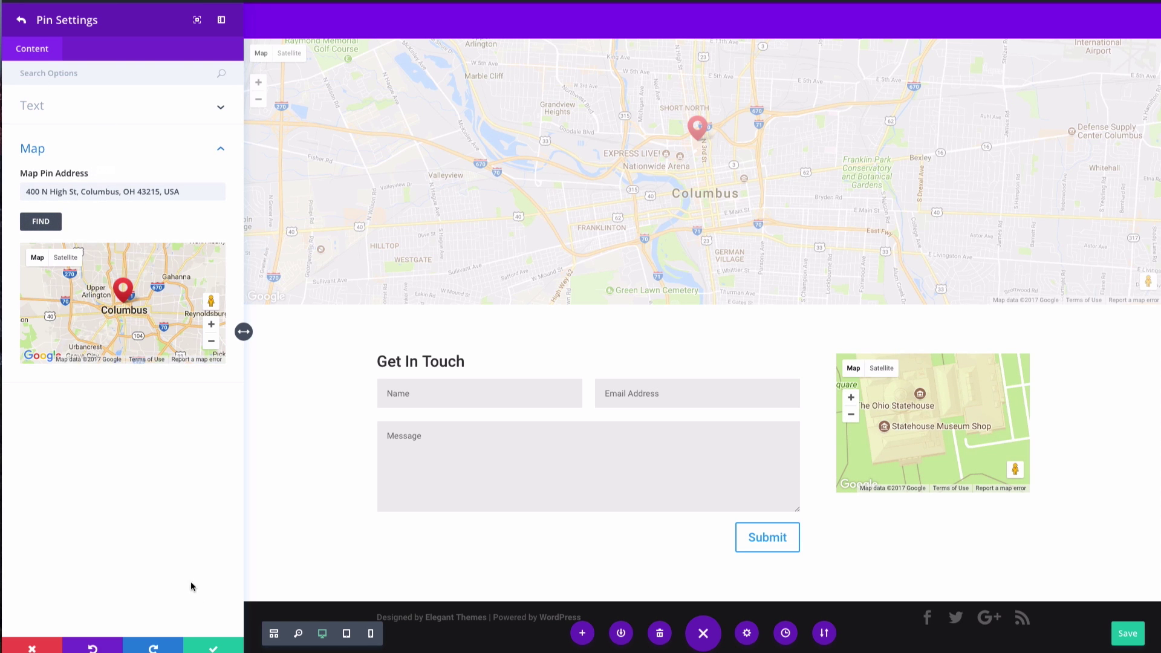
pyautogui.click(209, 649)
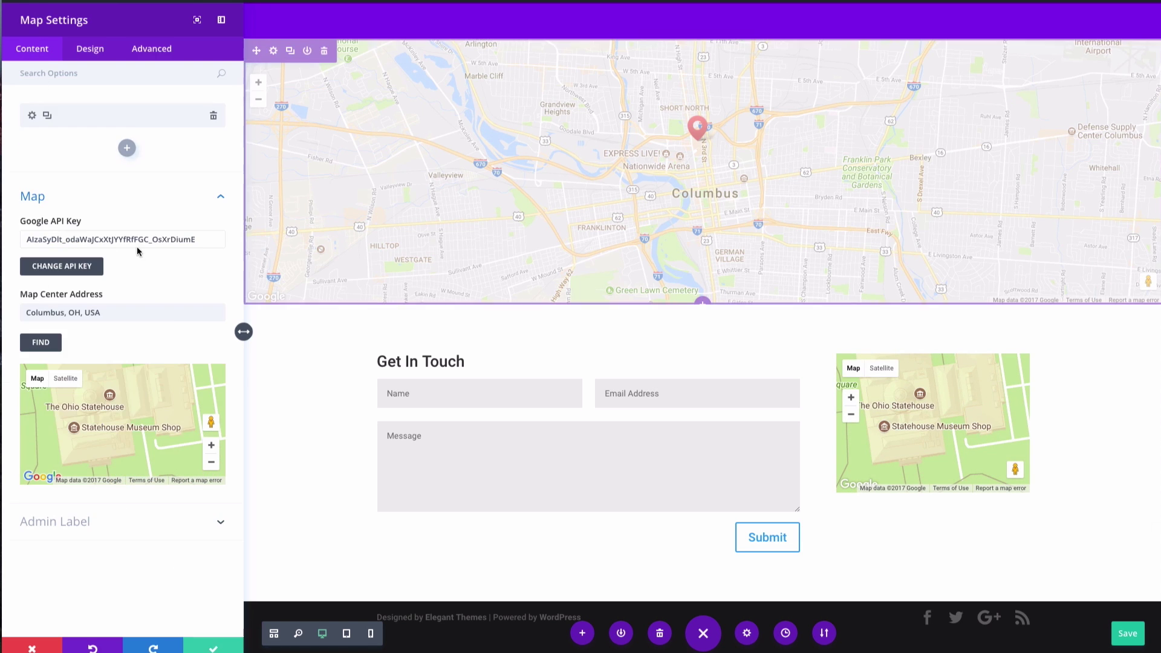
# - Zoom the preview map out five steps and pan it to frame the pin and downtown Columbus
pyautogui.click(211, 463)
pyautogui.click(212, 463)
pyautogui.click(212, 463)
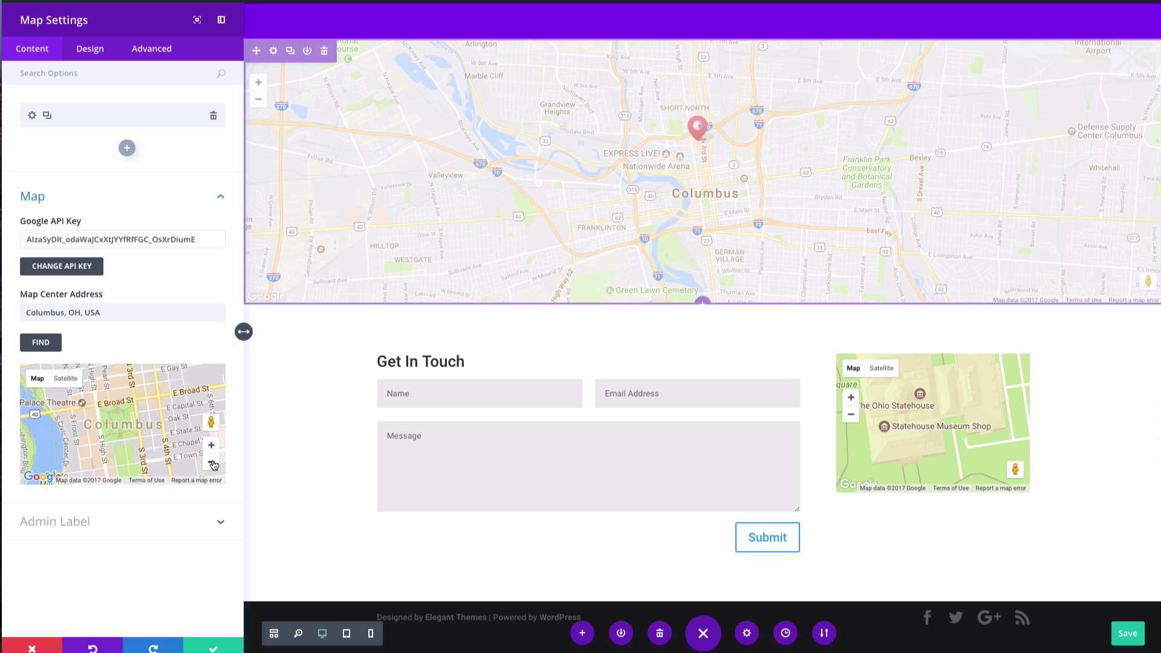
pyautogui.click(212, 463)
pyautogui.click(212, 463)
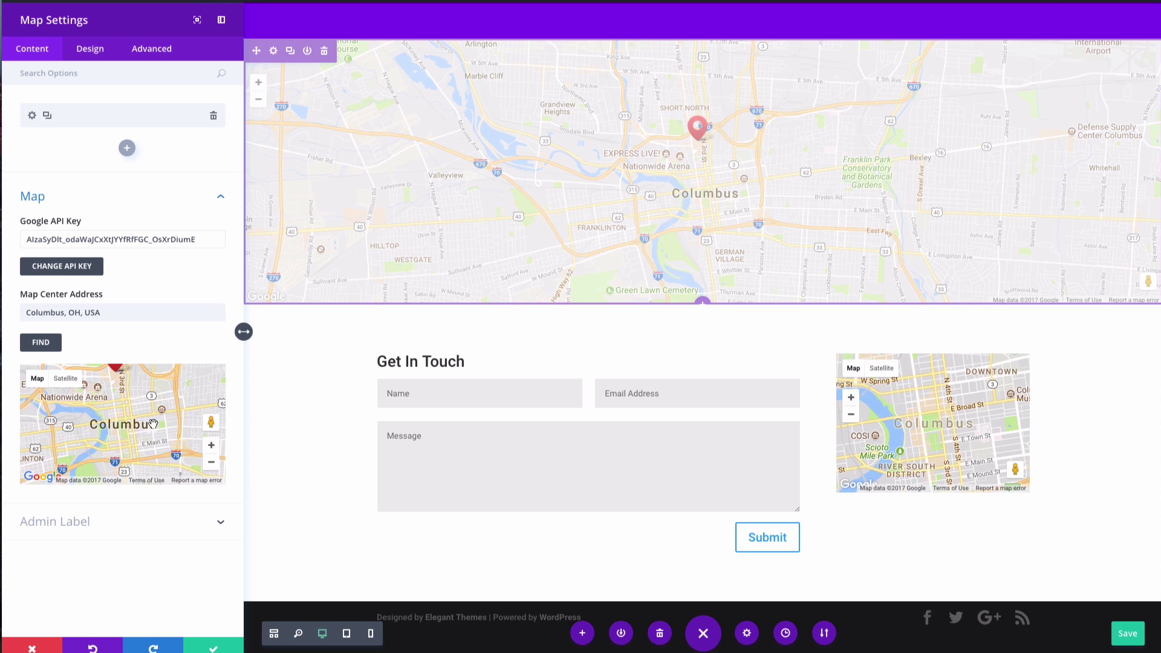
pyautogui.moveTo(148, 423); pyautogui.dragTo(147, 454)
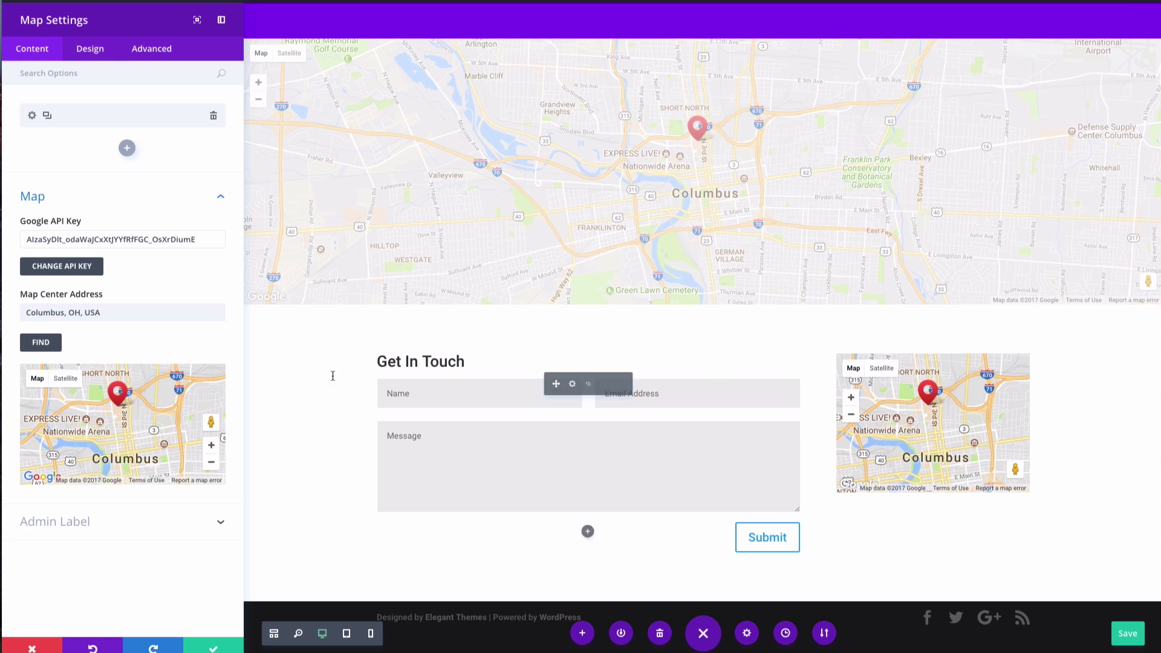
# - Turn off Mouse Wheel Zoom and Draggable on Mobile in the map's design settings
pyautogui.click(85, 49)
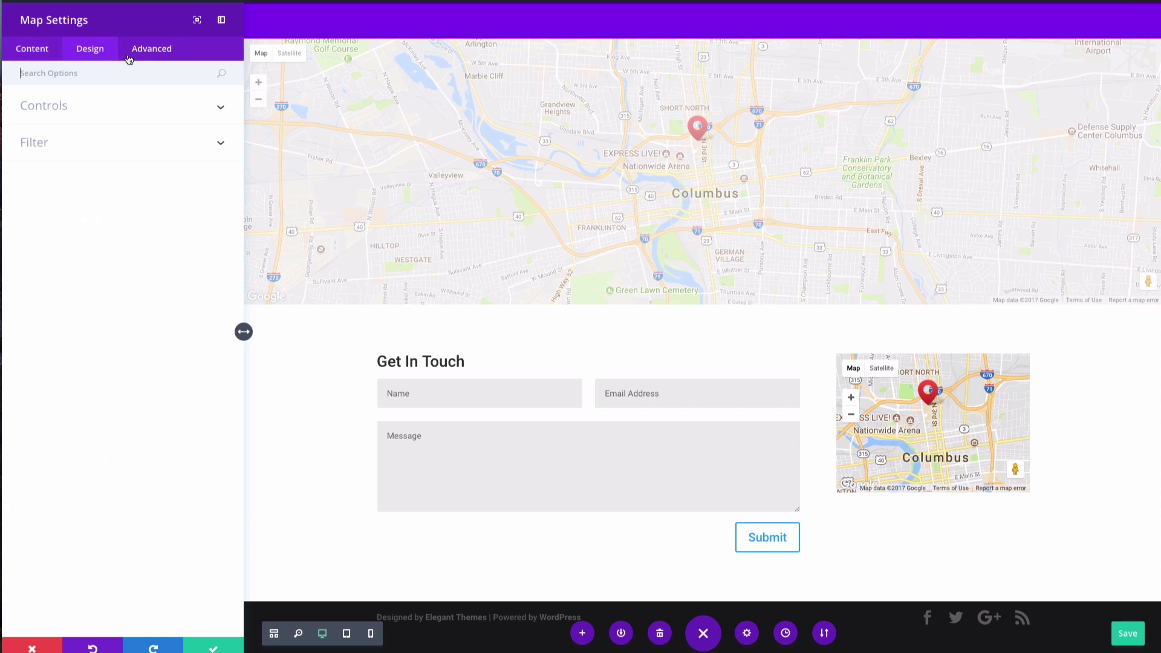
pyautogui.click(96, 106)
pyautogui.click(59, 149)
pyautogui.click(60, 191)
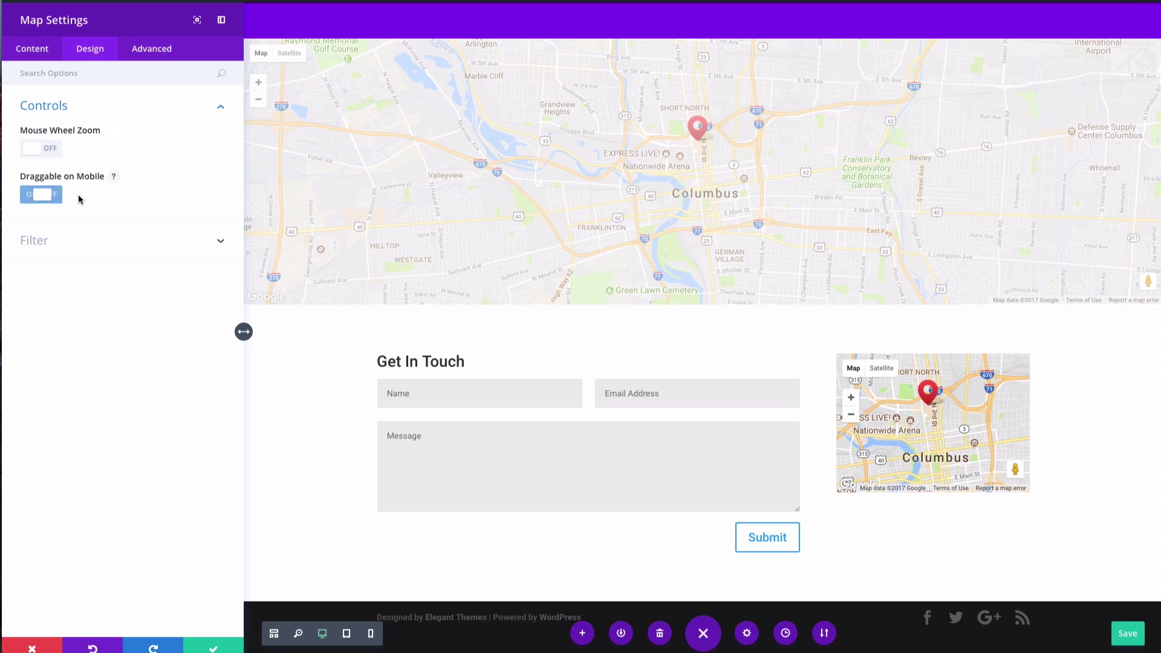
# - Enable the grayscale filter, try 100%, then drag the amount back down to 0%
pyautogui.click(122, 242)
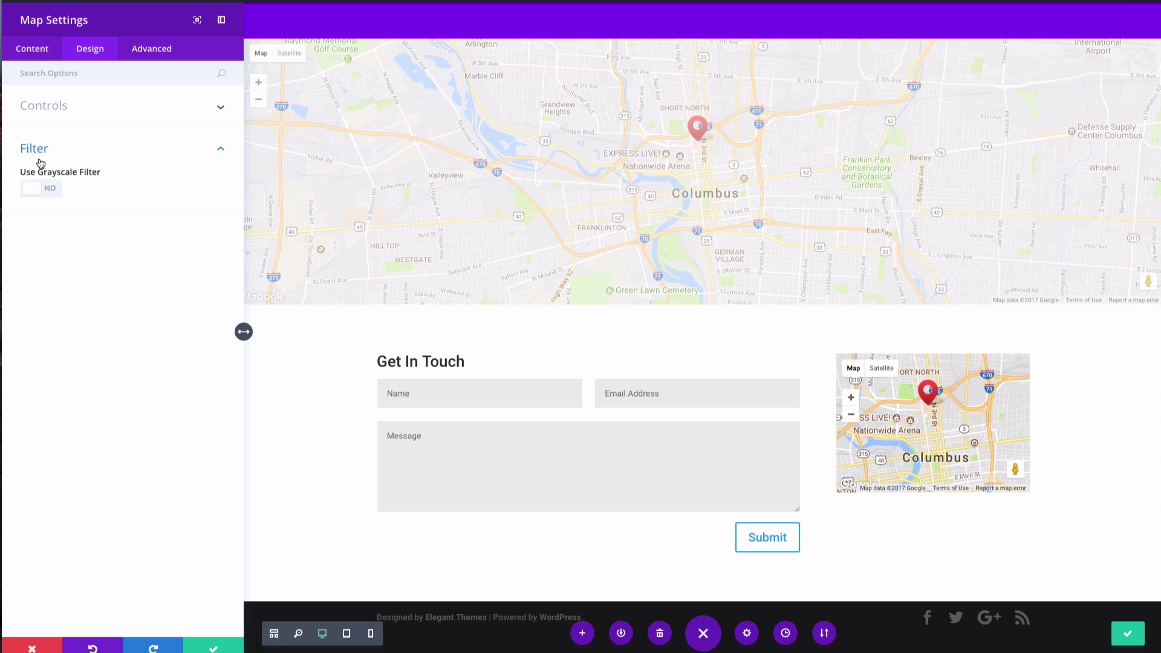
pyautogui.click(33, 191)
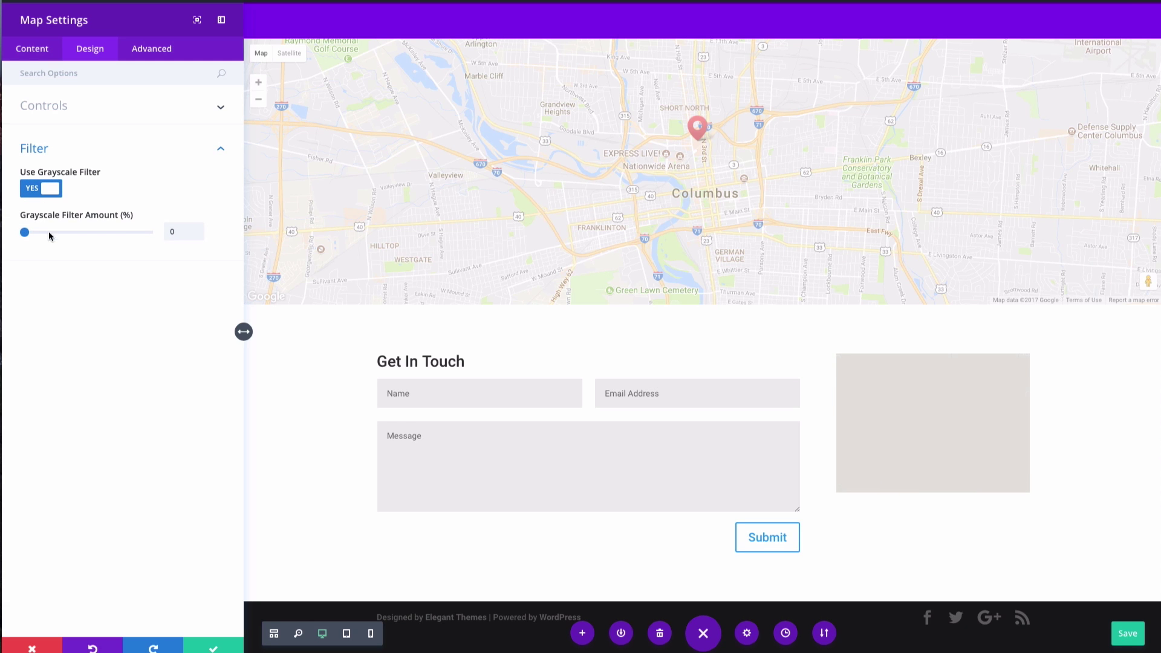
pyautogui.moveTo(25, 233); pyautogui.dragTo(185, 235)
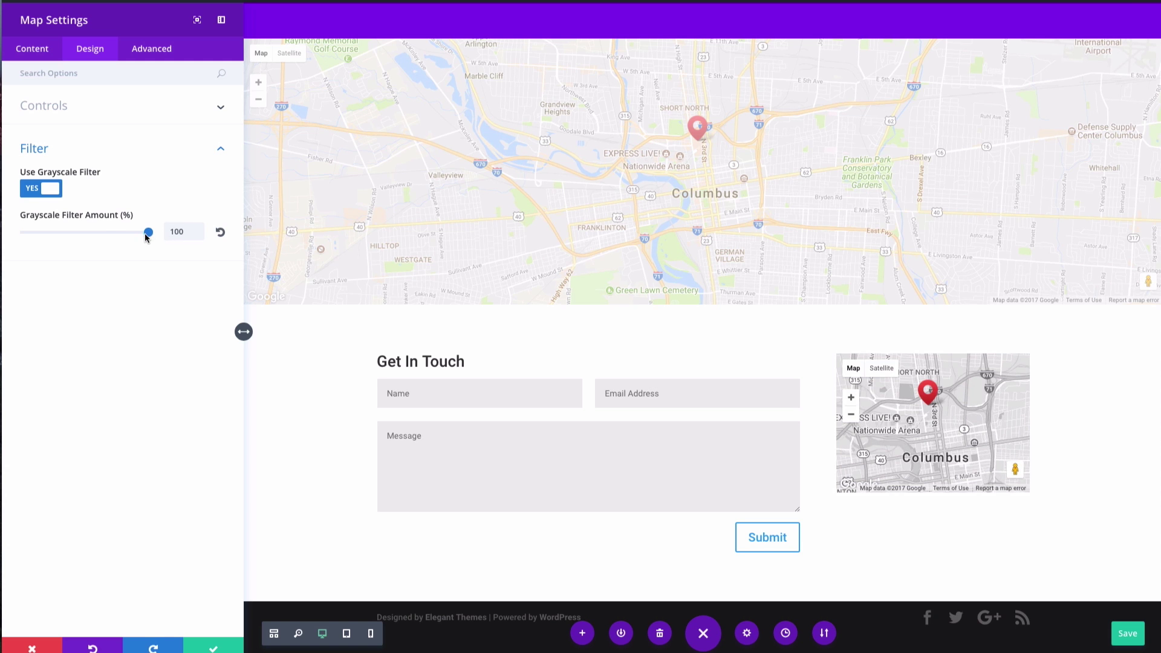
pyautogui.moveTo(145, 237); pyautogui.dragTo(10, 238)
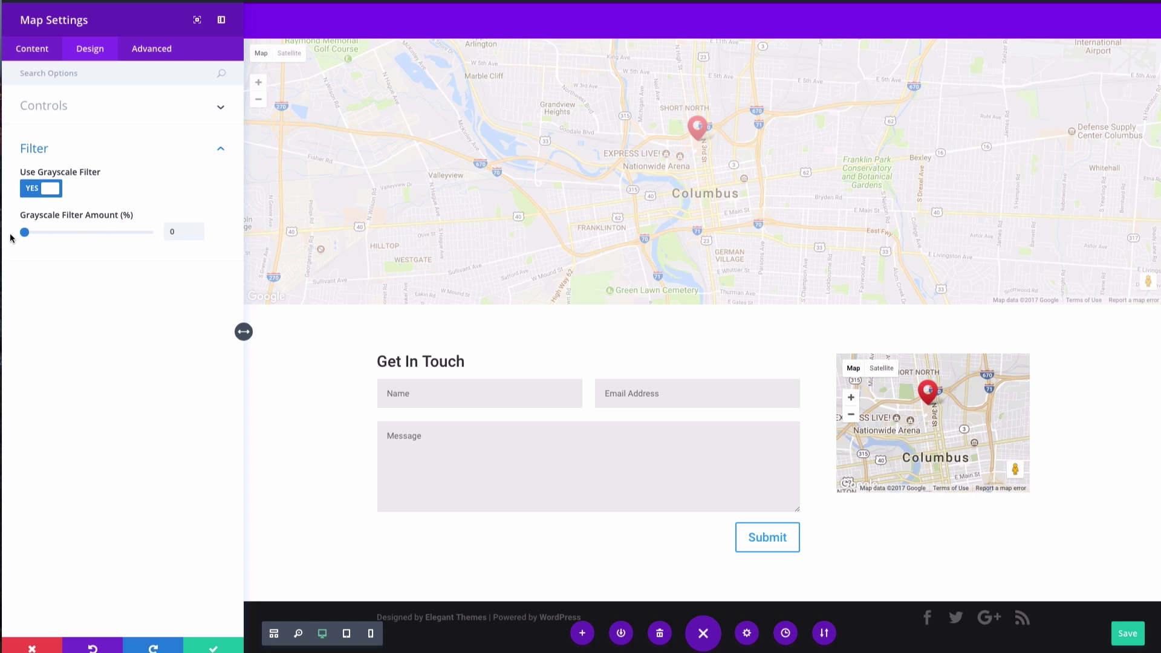
pyautogui.click(48, 194)
pyautogui.click(156, 50)
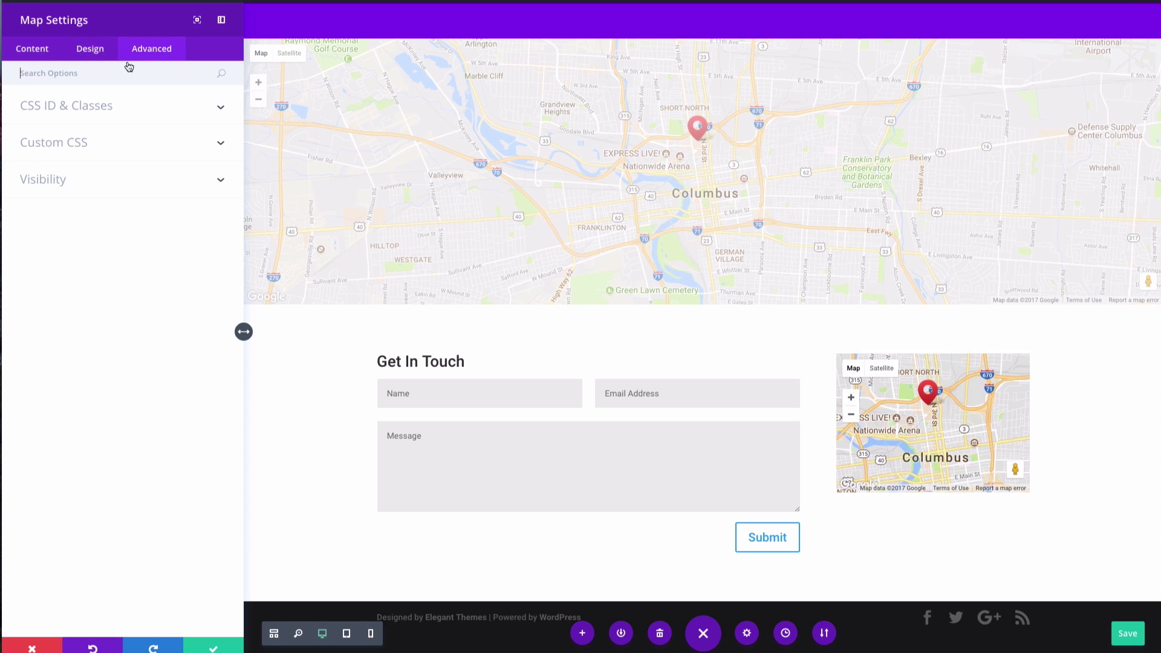
pyautogui.click(86, 111)
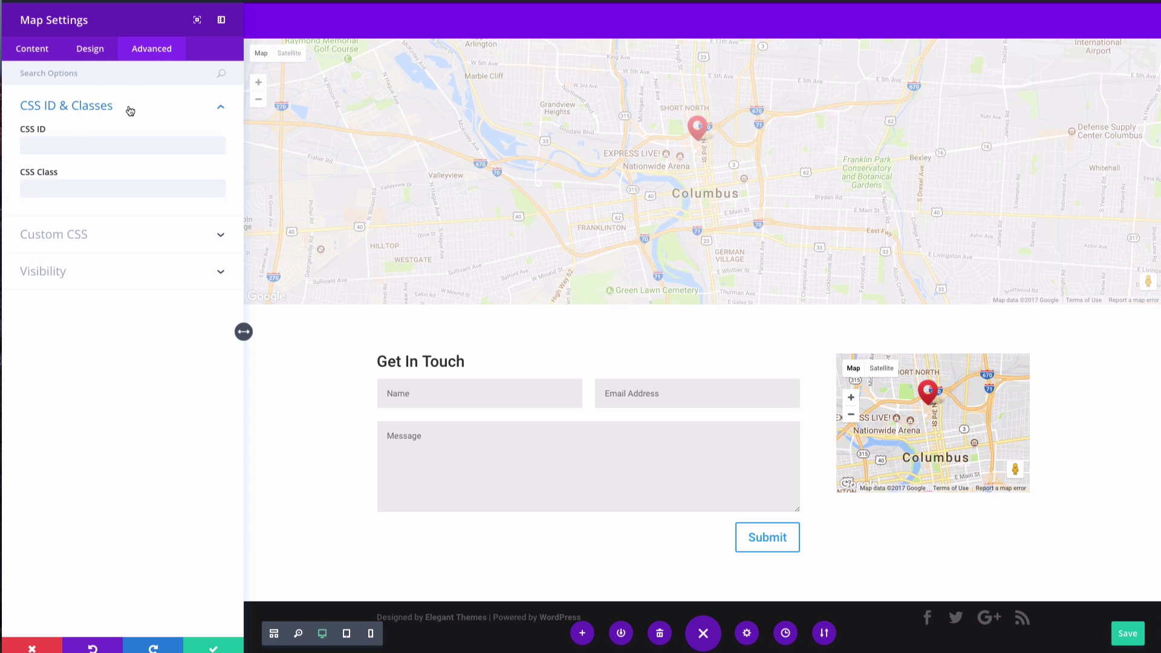
pyautogui.click(154, 109)
pyautogui.click(127, 142)
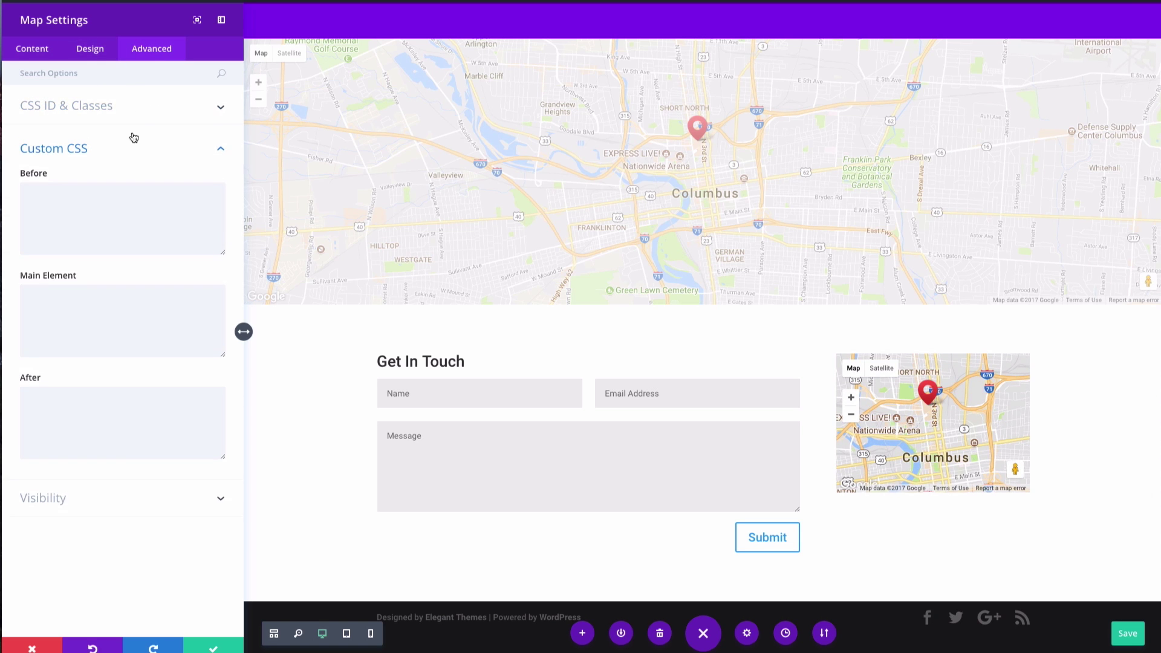
pyautogui.click(79, 222)
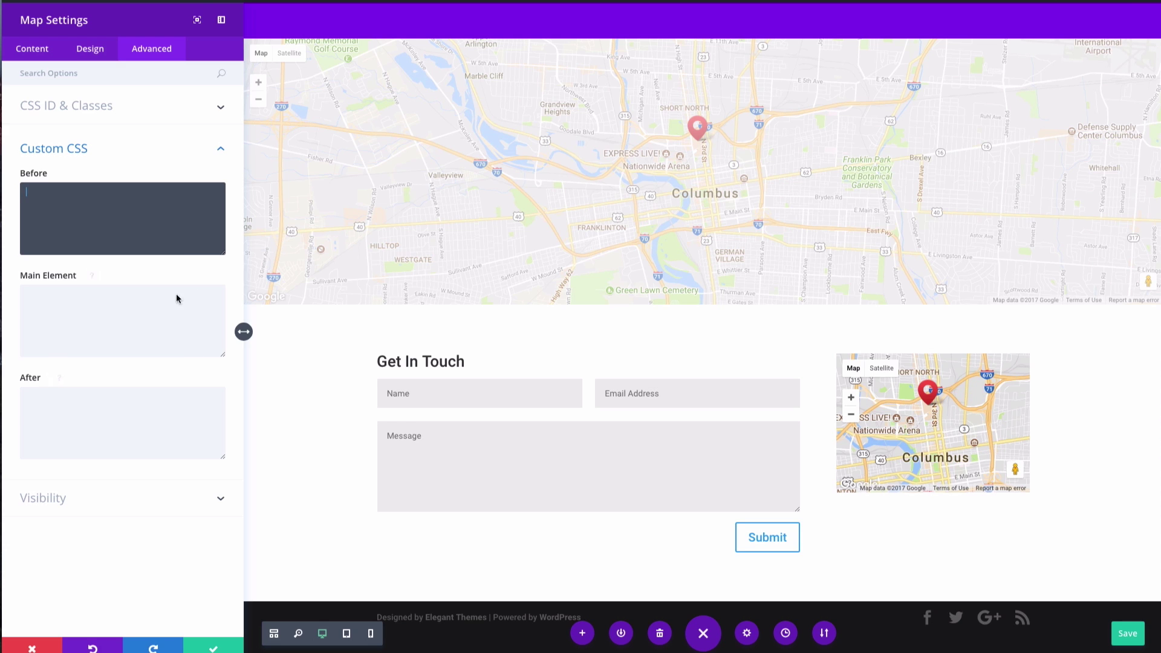
pyautogui.click(106, 498)
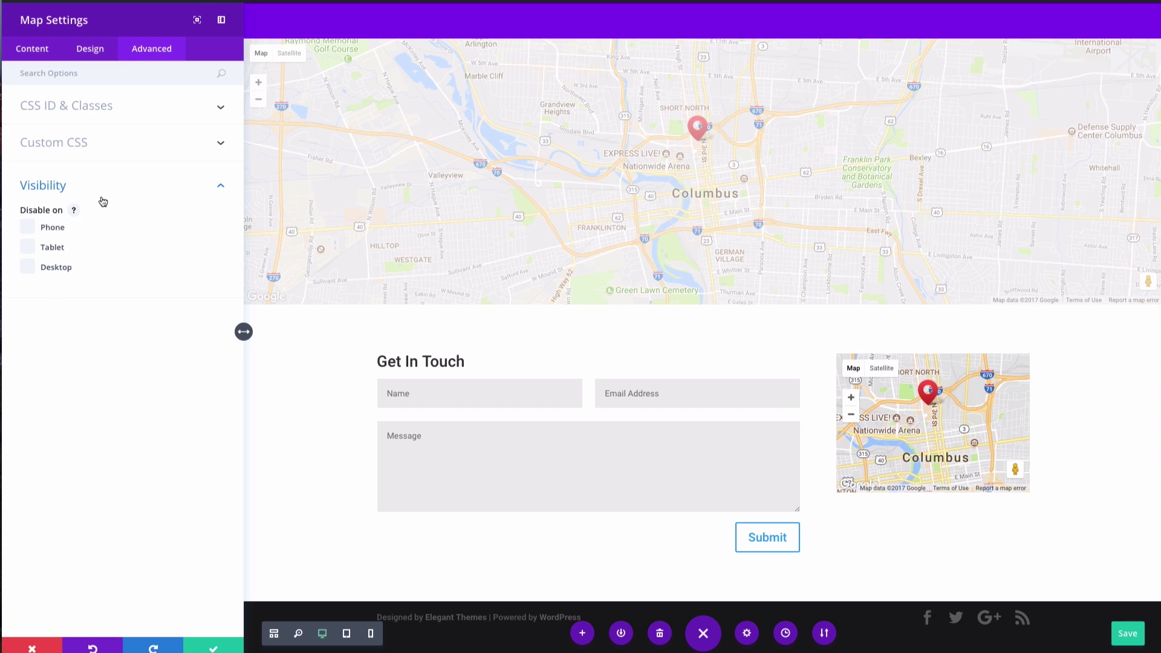
pyautogui.click(147, 187)
pyautogui.click(32, 53)
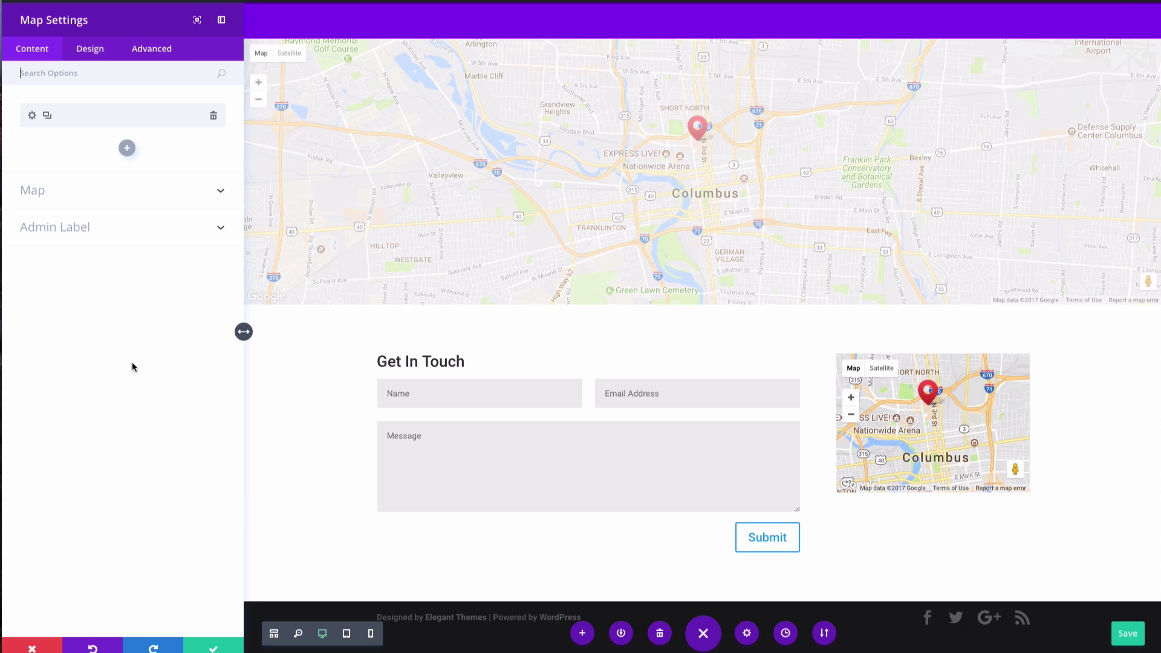
# - Apply the map module settings and save the Contact Us page
pyautogui.click(211, 649)
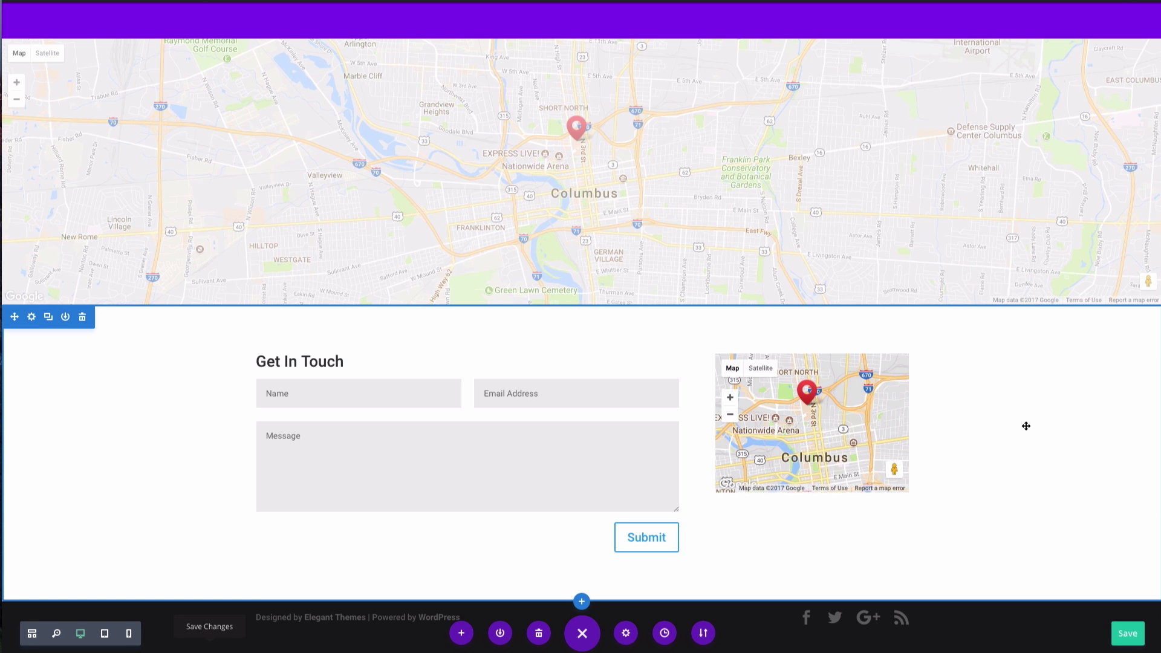
pyautogui.scroll(3, 1026, 425)
pyautogui.scroll(-1, 1026, 426)
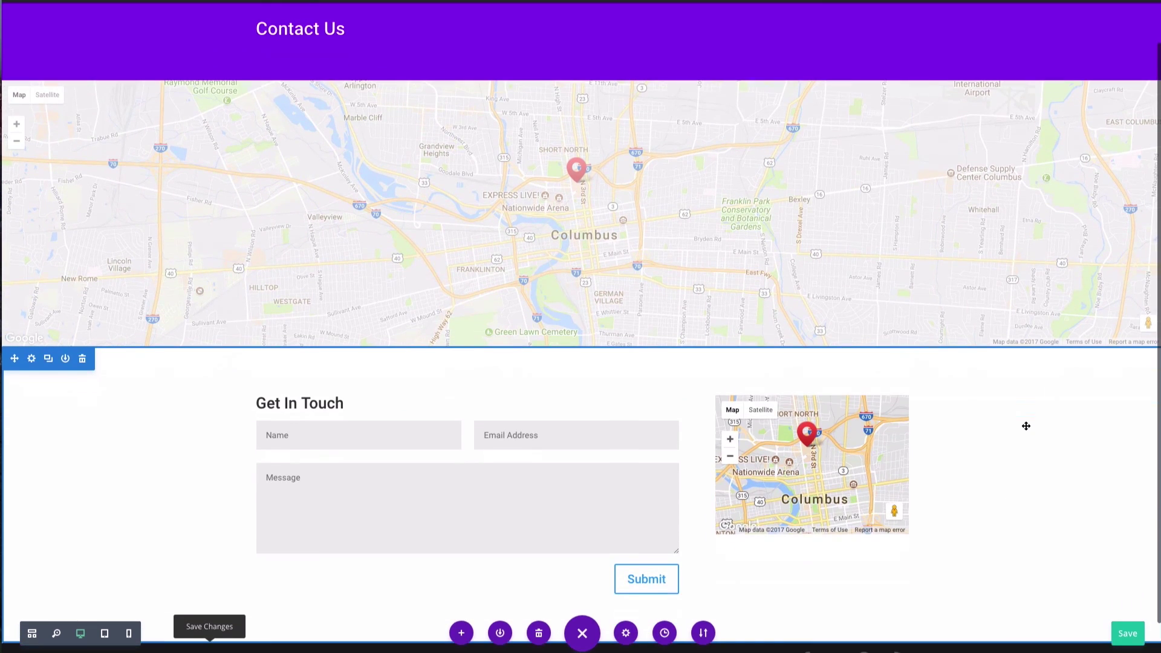
pyautogui.click(1128, 633)
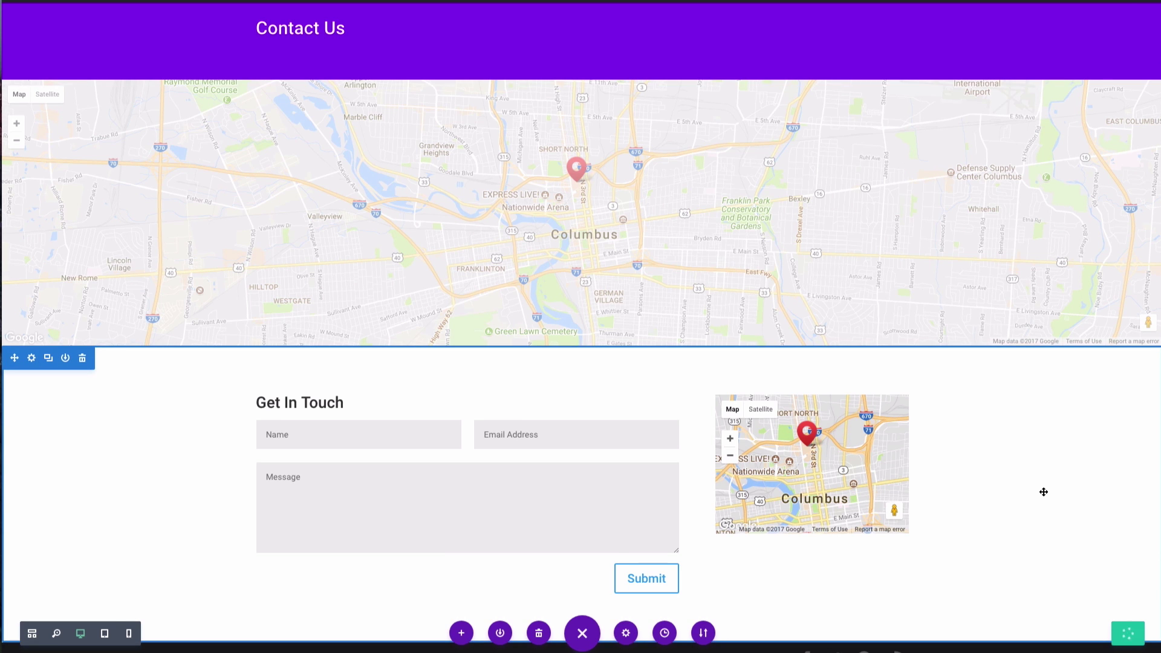
pyautogui.scroll(1, 1039, 492)
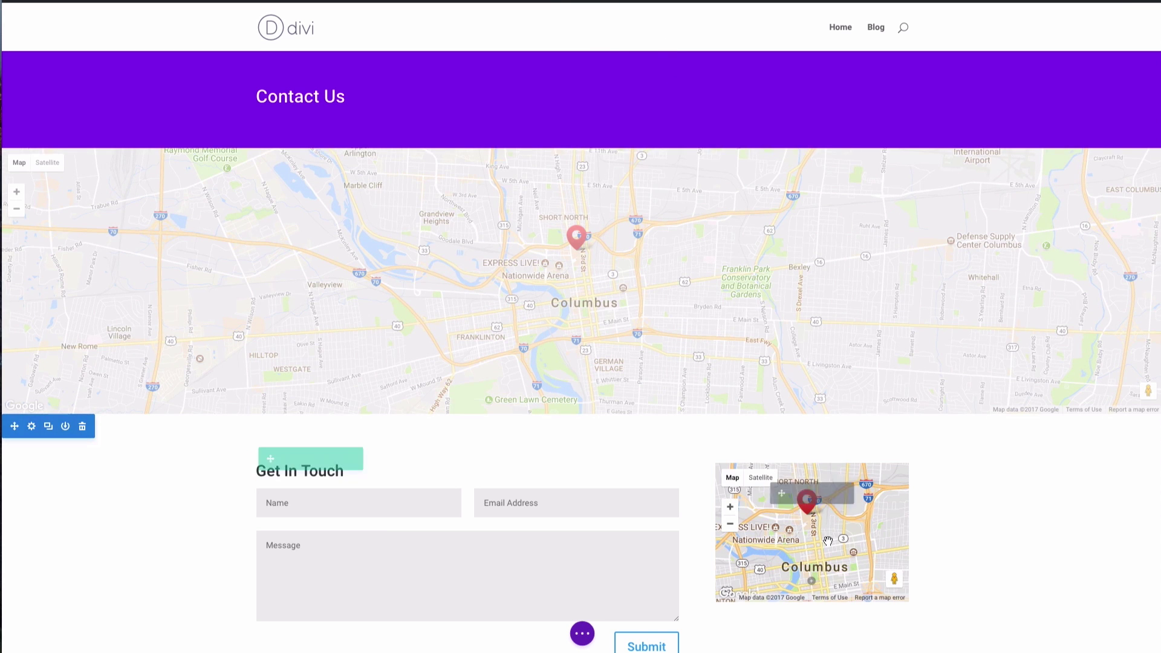
pyautogui.rightClick(781, 494)
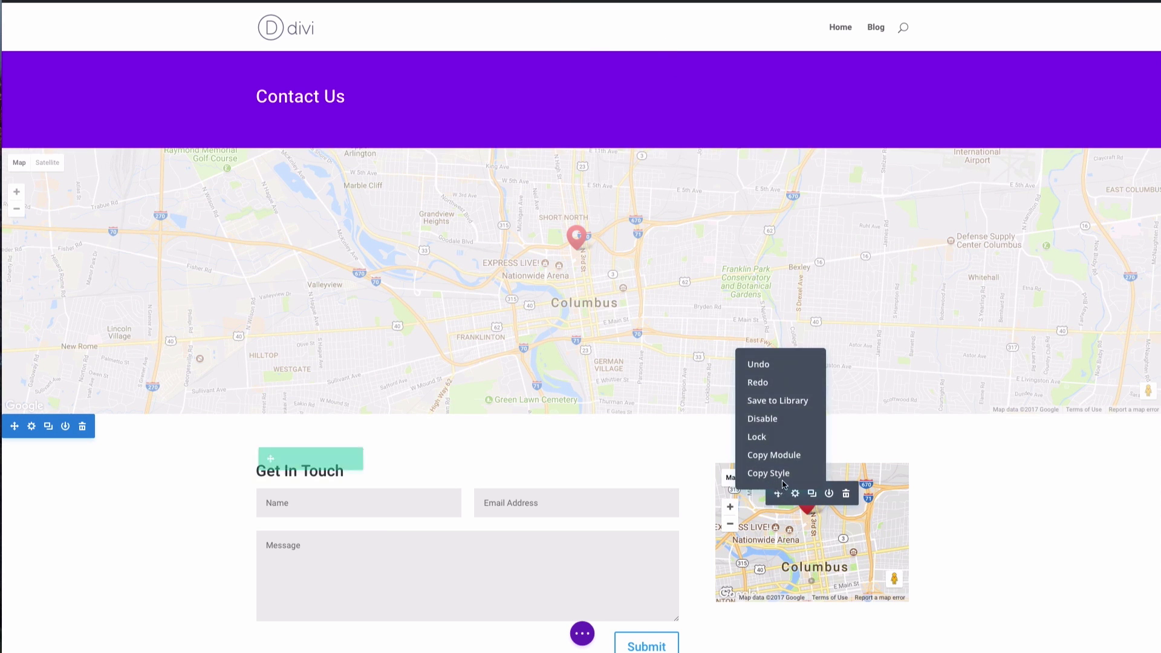
pyautogui.moveTo(779, 420)
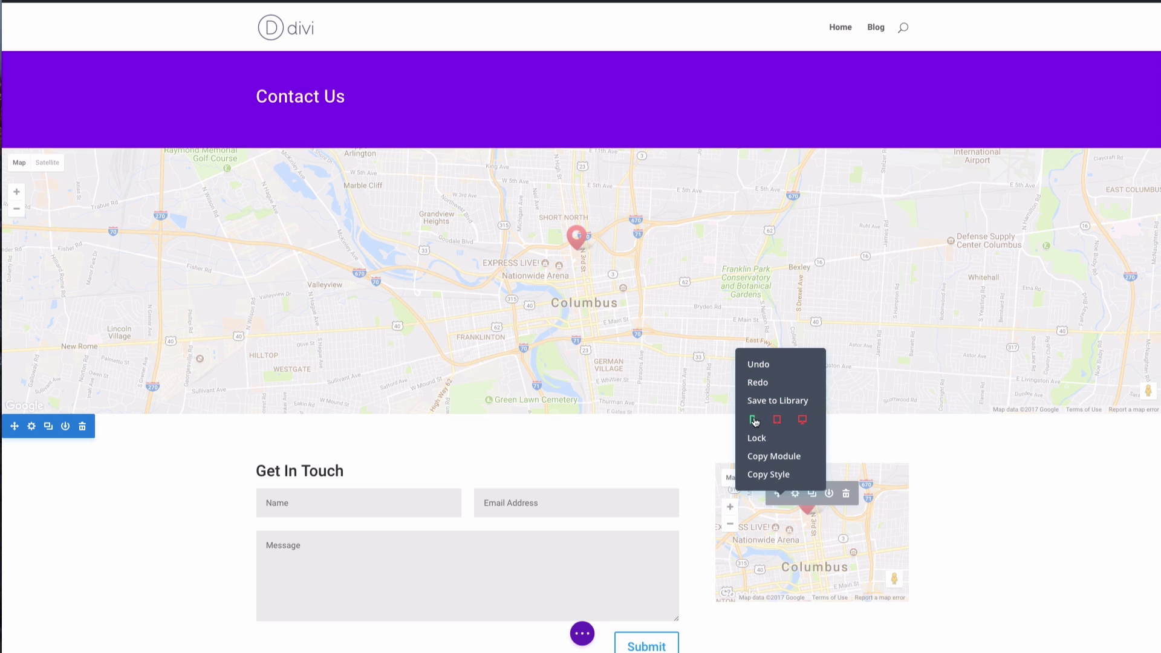
pyautogui.click(958, 443)
pyautogui.moveTo(113, 182)
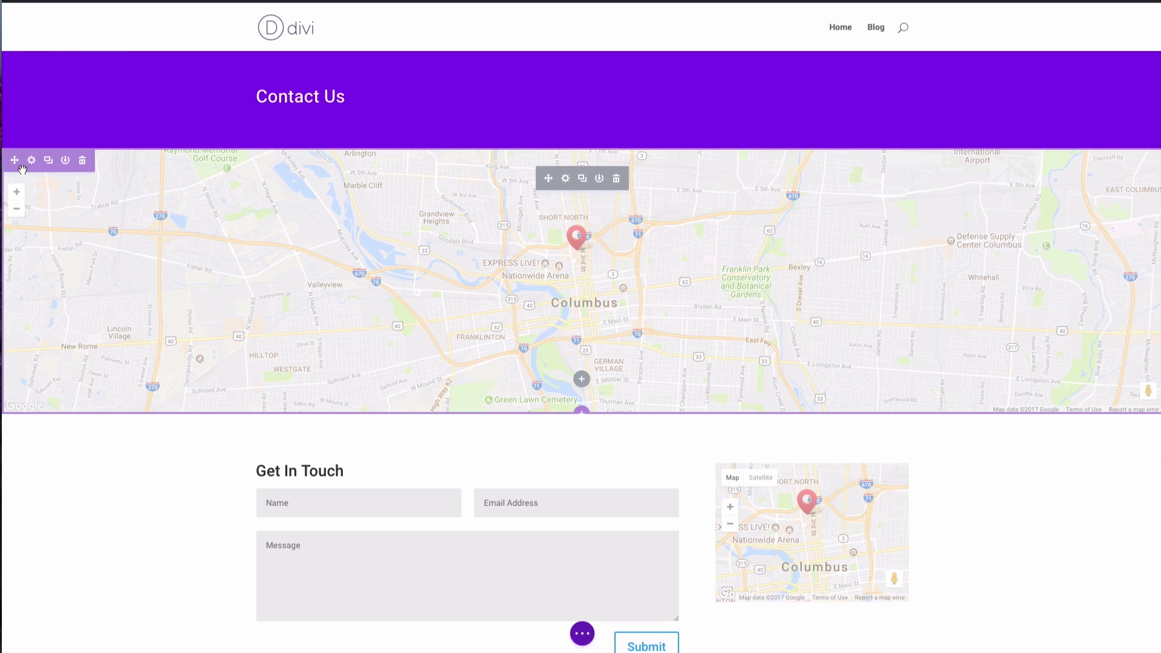